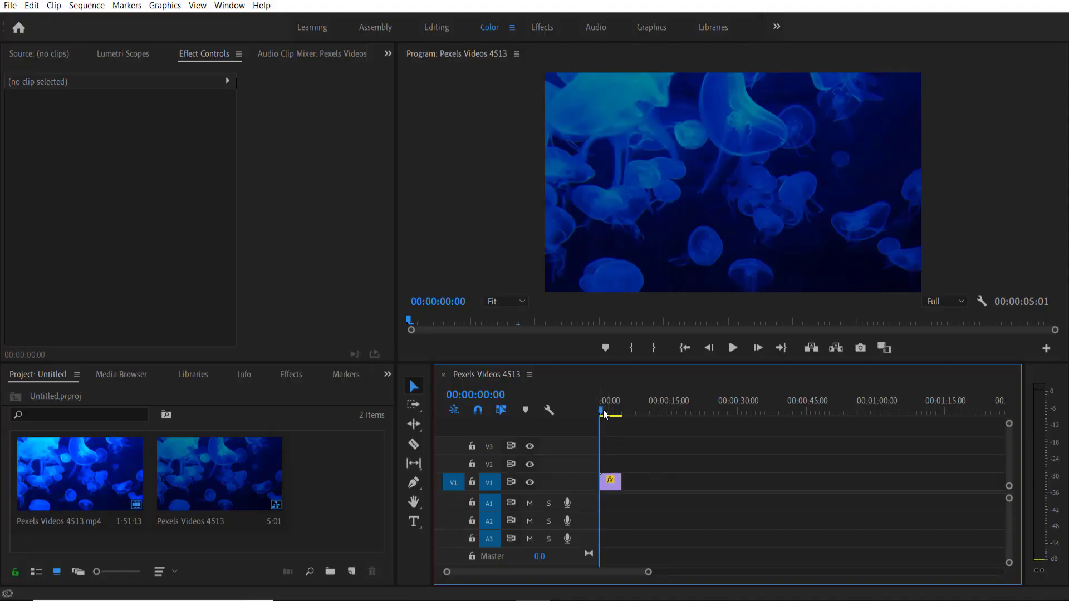
Play back the jellyfish sequence to preview it.
{"action": "key", "text": "space"}
Create a new legacy title named Title 03 and type BLUE on the canvas.
{"action": "left_click", "coordinate": [10, 5]}
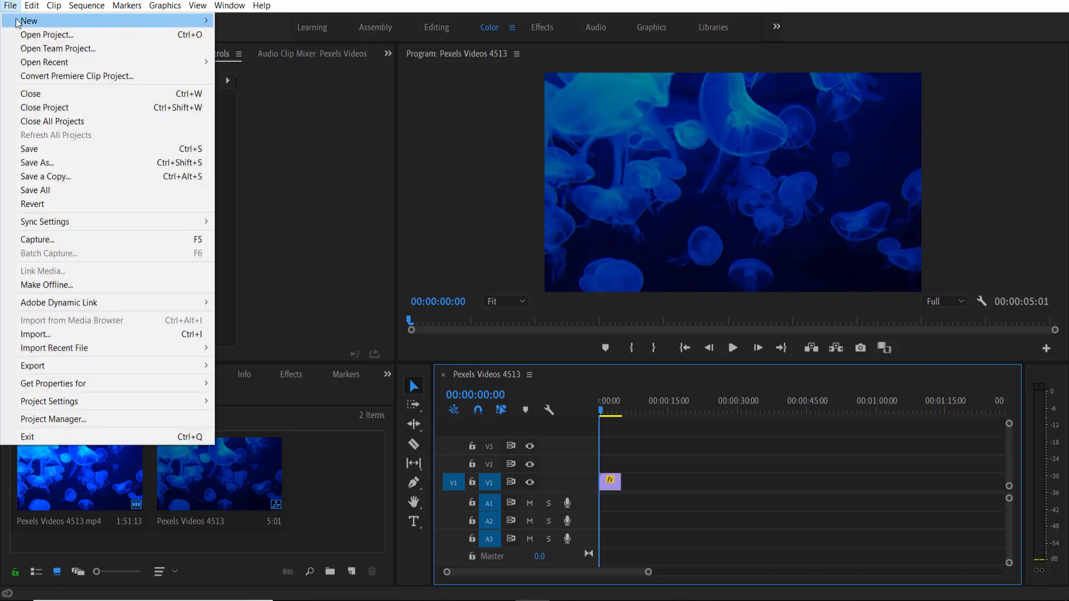
{"action": "mouse_move", "coordinate": [22, 21]}
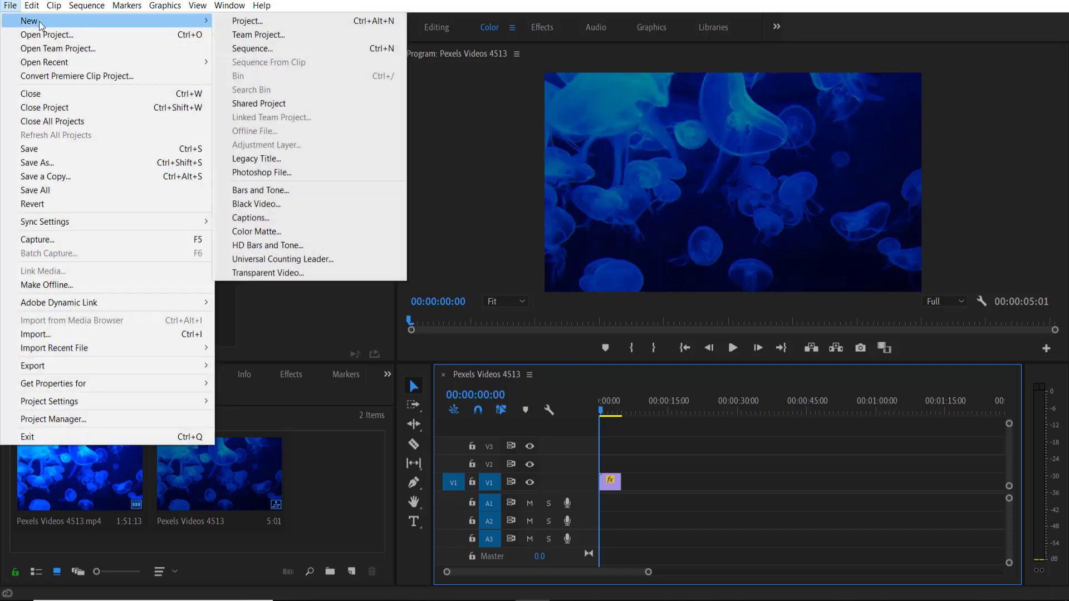
{"action": "left_click", "coordinate": [273, 160]}
{"action": "left_click", "coordinate": [556, 367]}
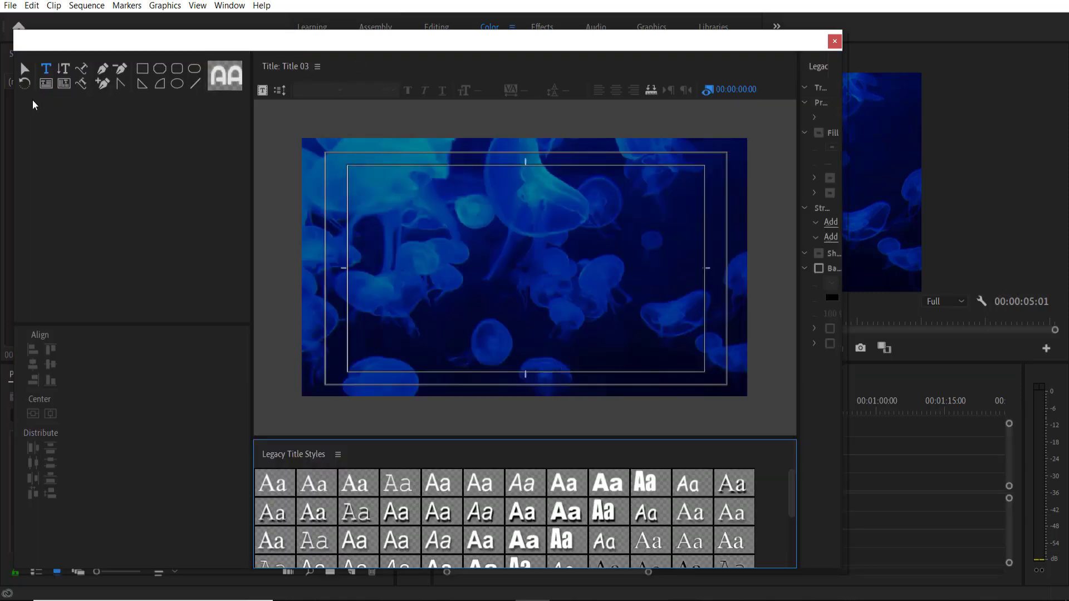
{"action": "left_click", "coordinate": [459, 258]}
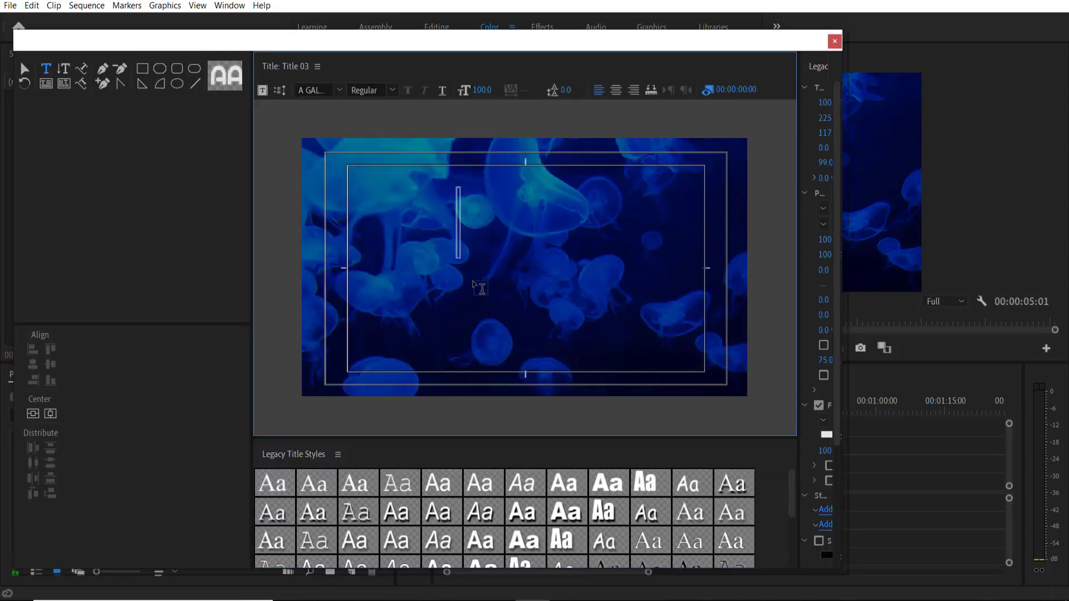
{"action": "type", "text": "BLUER"}
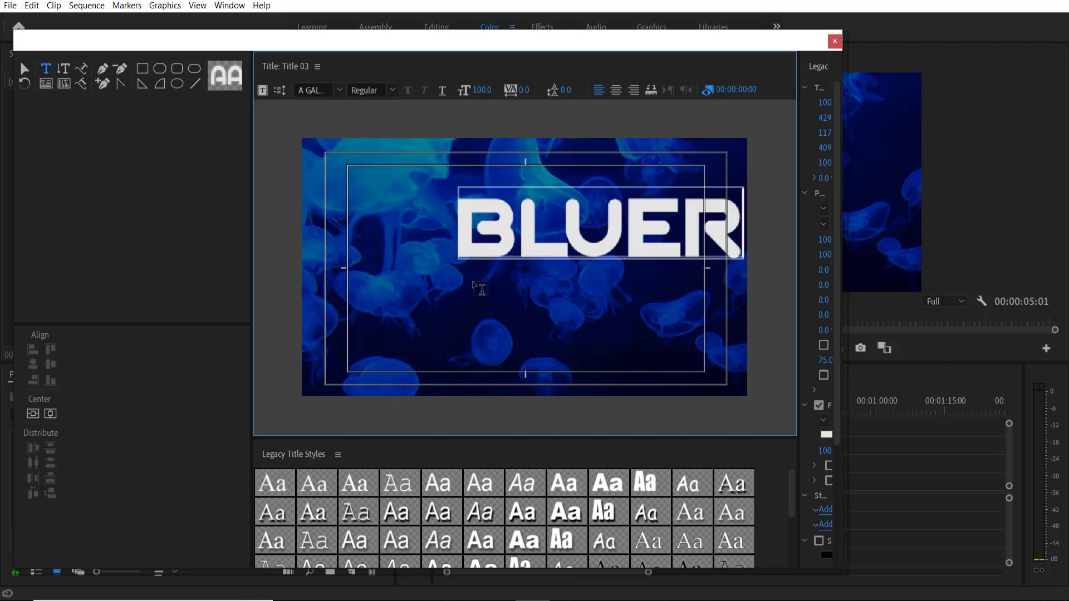
{"action": "key", "text": "BackSpace"}
Style BLUE in white Arial Bold, centre it both ways, and set kerning to 8.0.
{"action": "left_click", "coordinate": [340, 91]}
{"action": "left_click", "coordinate": [564, 482]}
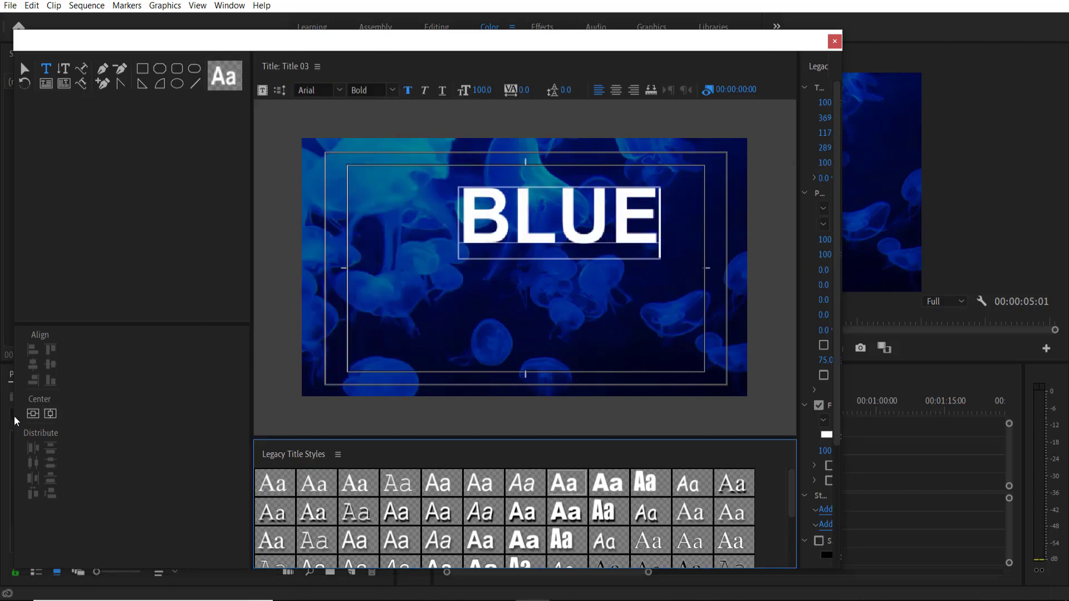
{"action": "left_click", "coordinate": [33, 413]}
{"action": "left_click", "coordinate": [51, 413]}
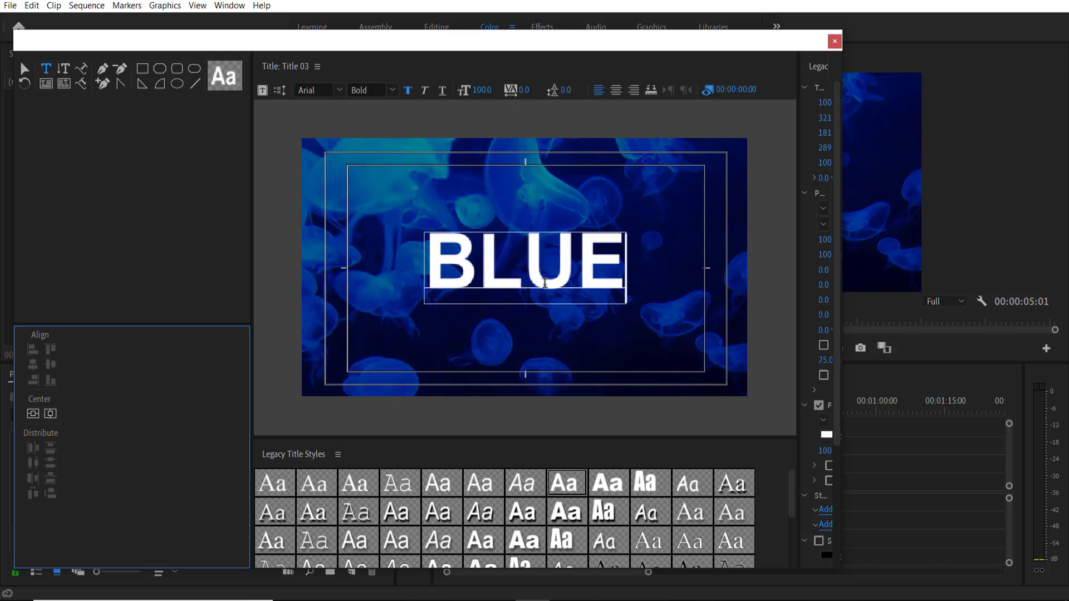
{"action": "left_click", "coordinate": [511, 242]}
{"action": "key", "text": "ctrl+a"}
{"action": "left_click_drag", "start_coordinate": [524, 89], "coordinate": [581, 119]}
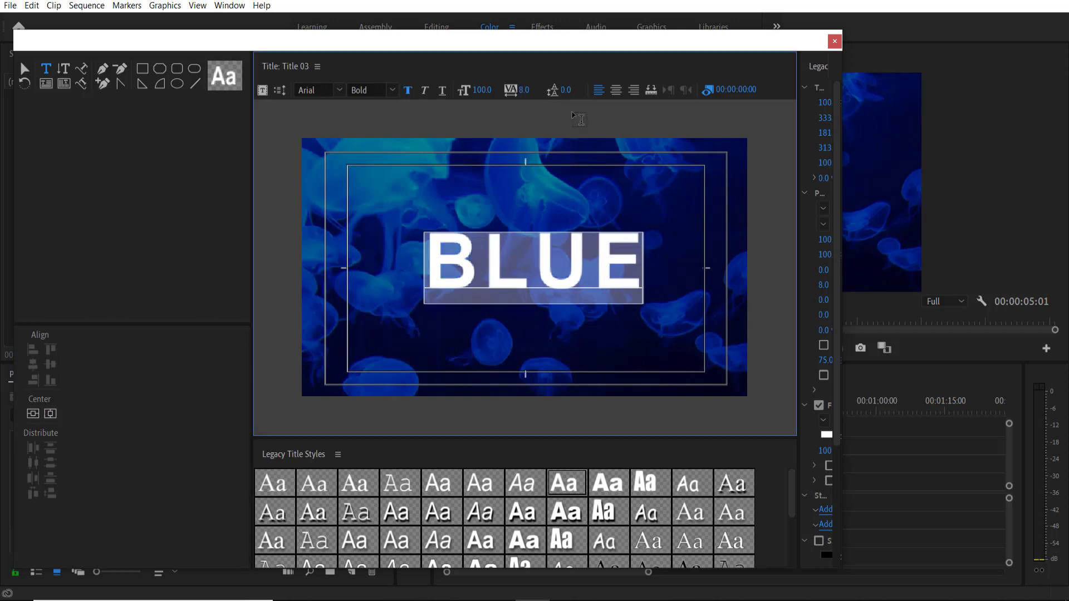
Place Title 03 on track V2 above the jellyfish clip and scale it to 67.
{"action": "left_click", "coordinate": [834, 43]}
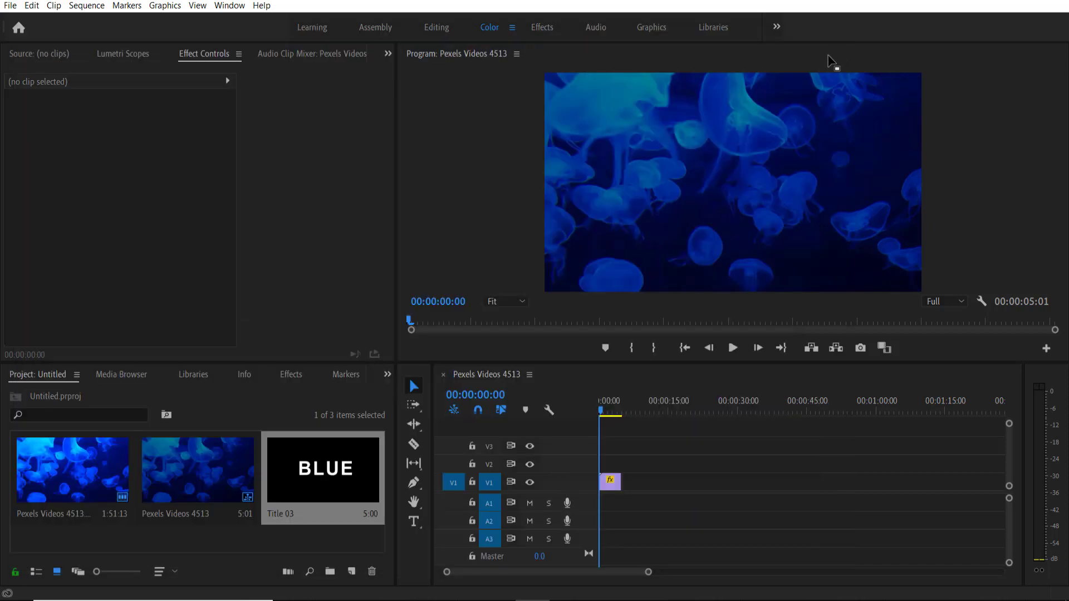
{"action": "left_click", "coordinate": [309, 479]}
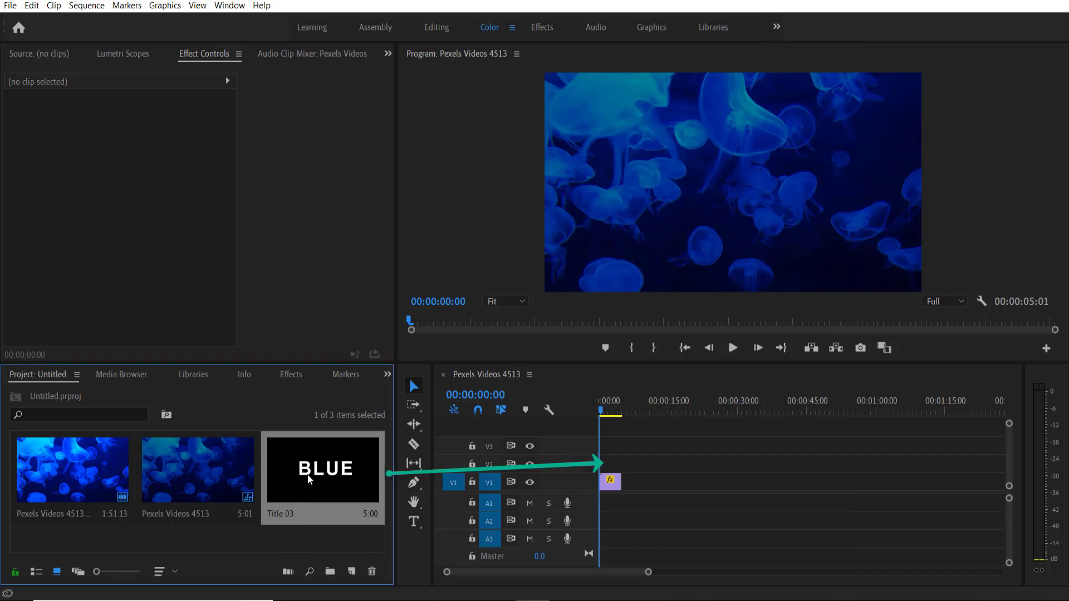
{"action": "left_click_drag", "start_coordinate": [637, 515], "coordinate": [607, 476]}
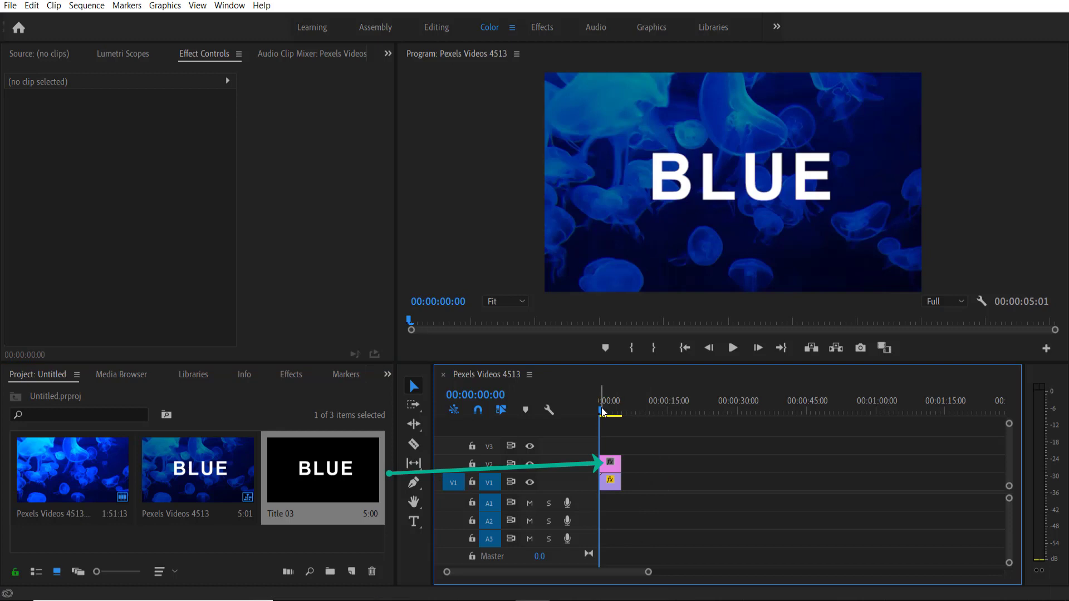
{"action": "mouse_move", "coordinate": [603, 413]}
{"action": "left_mouse_down"}
{"action": "mouse_move", "coordinate": [623, 413]}
{"action": "mouse_move", "coordinate": [611, 413]}
{"action": "left_mouse_up"}
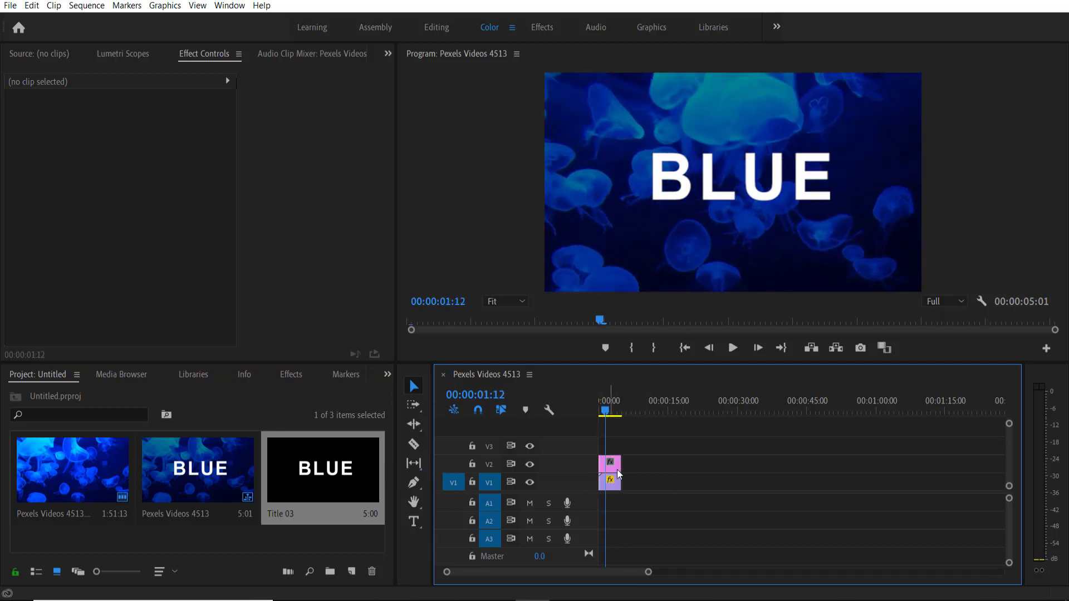
{"action": "left_click", "coordinate": [611, 464]}
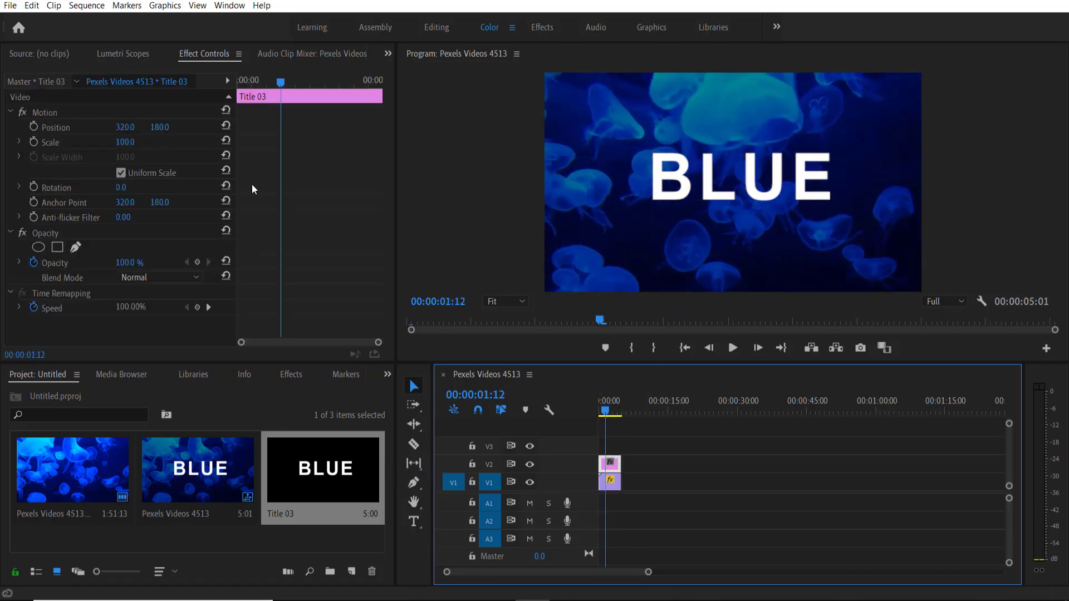
{"action": "left_click_drag", "start_coordinate": [124, 143], "coordinate": [103, 143]}
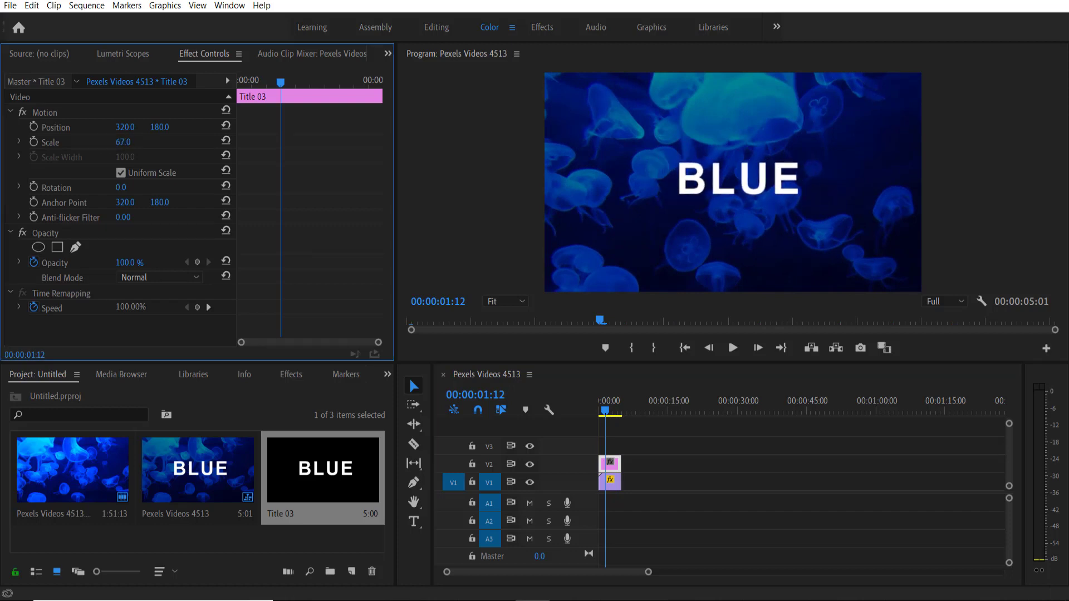
Search the effects for 'turbu' and drop Turbulent Displace onto the Title 03 clip on V2.
{"action": "left_click", "coordinate": [715, 463]}
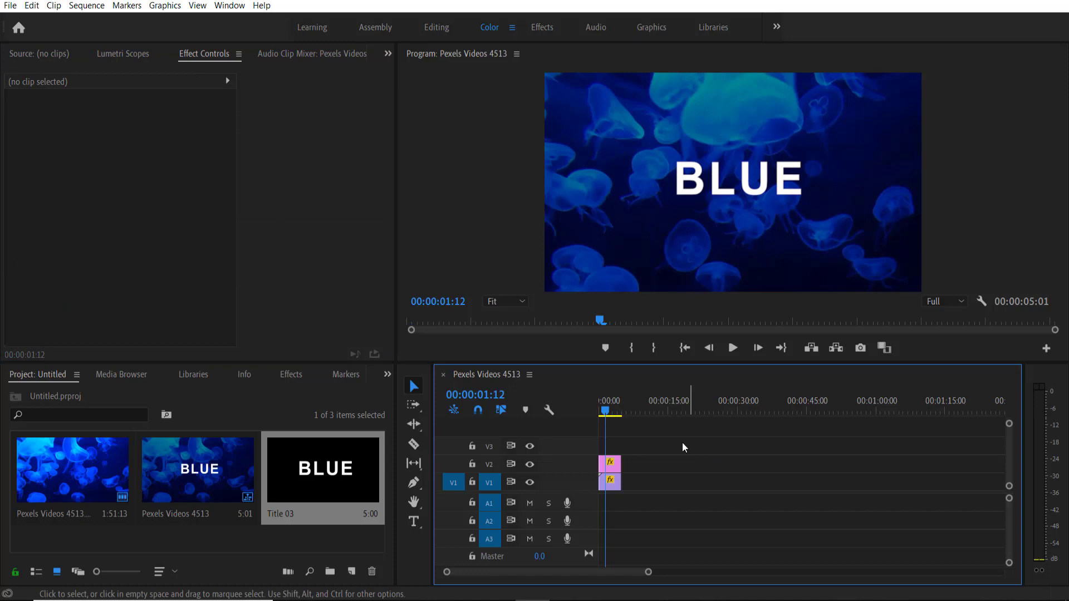
{"action": "key", "text": "Home"}
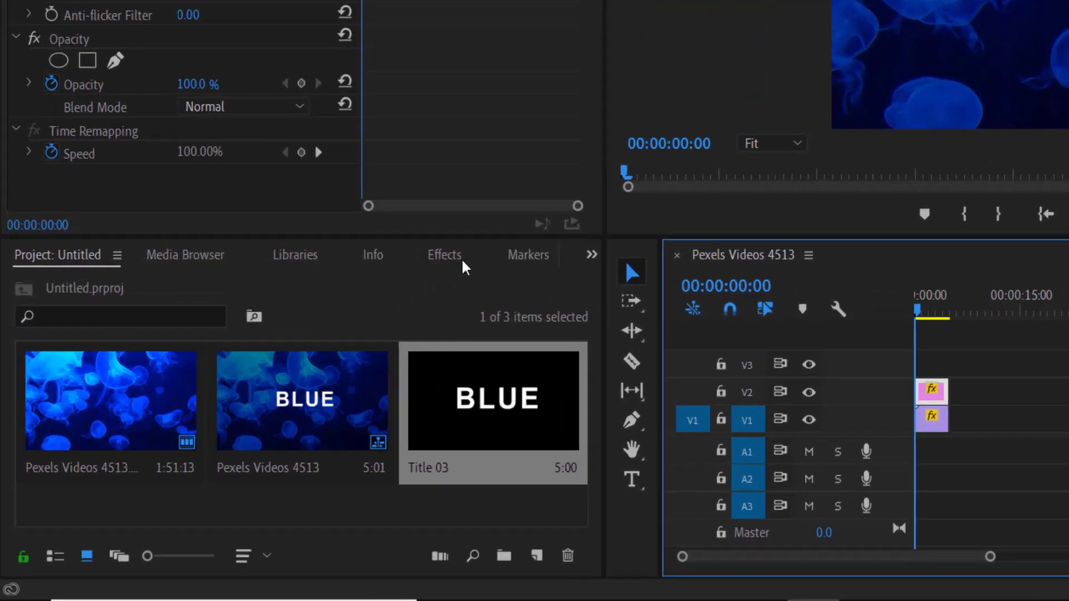
{"action": "left_click", "coordinate": [291, 374]}
{"action": "left_click", "coordinate": [168, 243]}
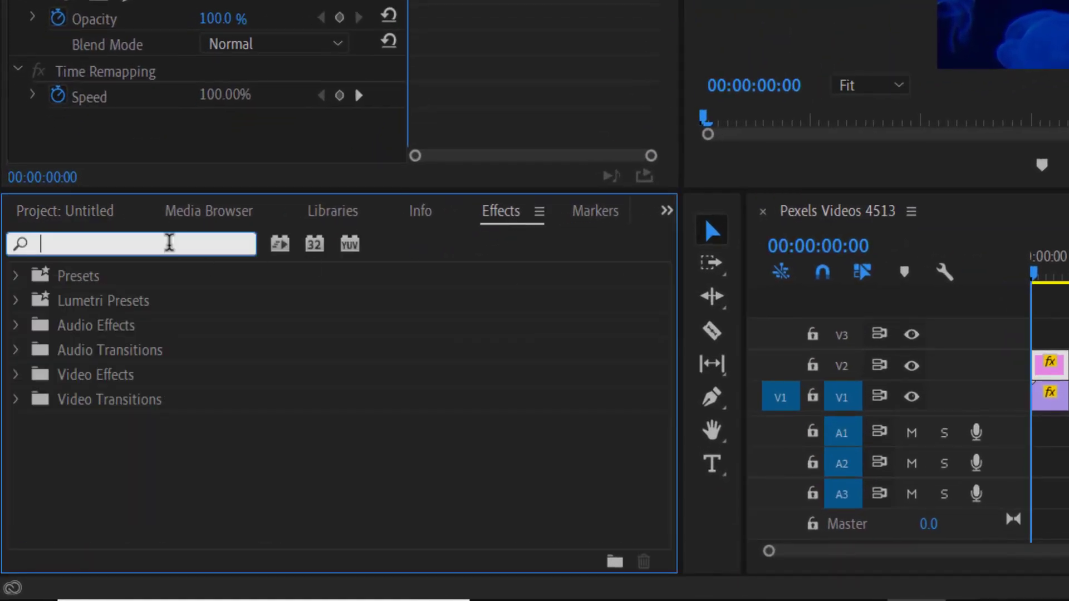
{"action": "type", "text": "TU"}
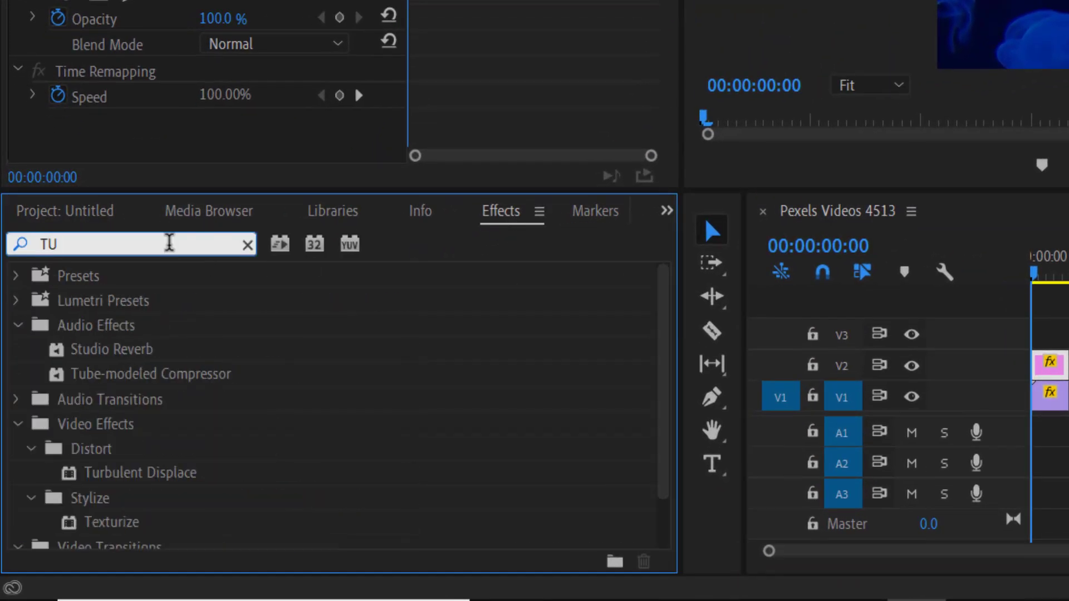
{"action": "type", "text": "RBU"}
{"action": "left_click", "coordinate": [144, 425]}
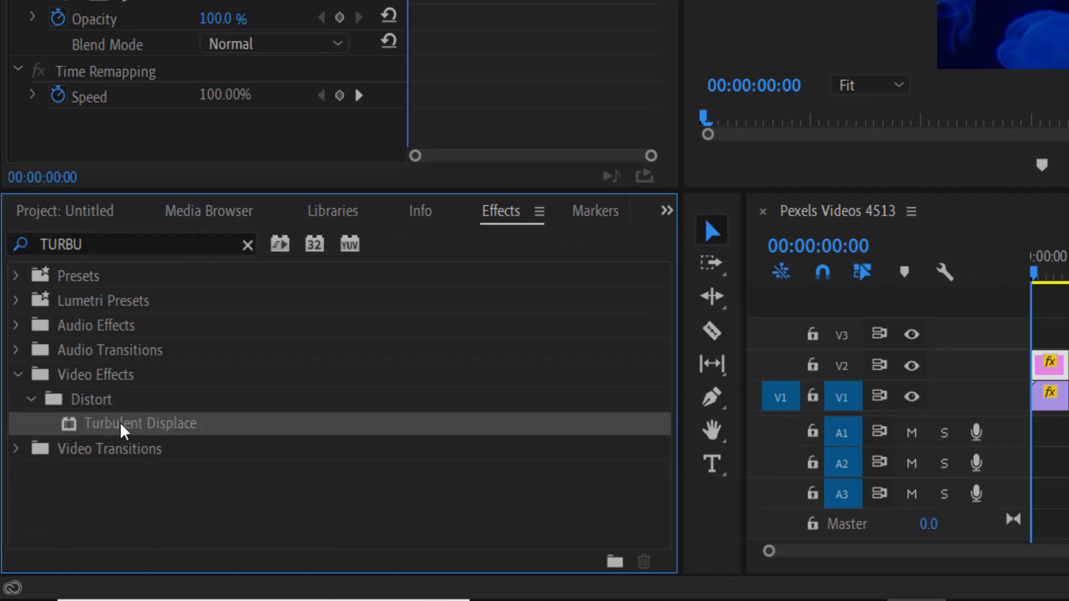
{"action": "left_click_drag", "start_coordinate": [122, 431], "coordinate": [1068, 367]}
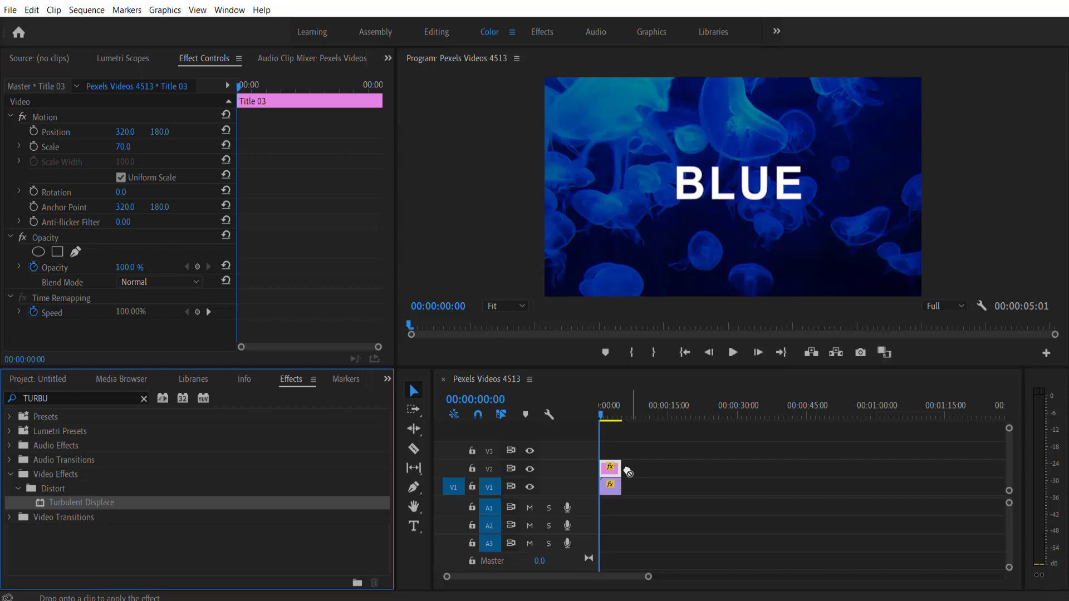
{"action": "left_click_drag", "start_coordinate": [629, 472], "coordinate": [610, 468]}
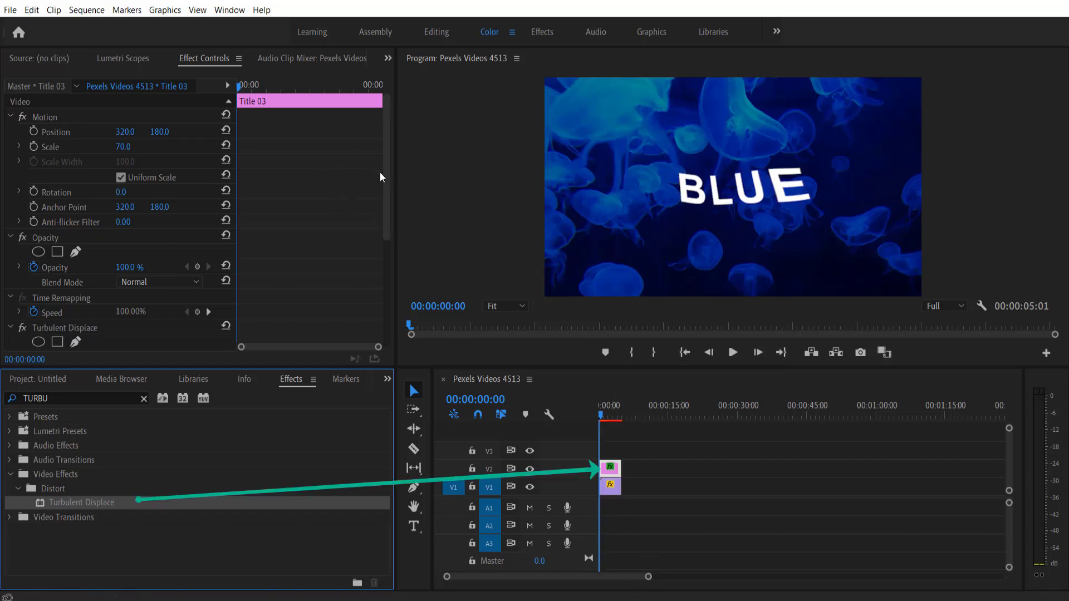
{"action": "left_click_drag", "start_coordinate": [389, 176], "coordinate": [392, 301]}
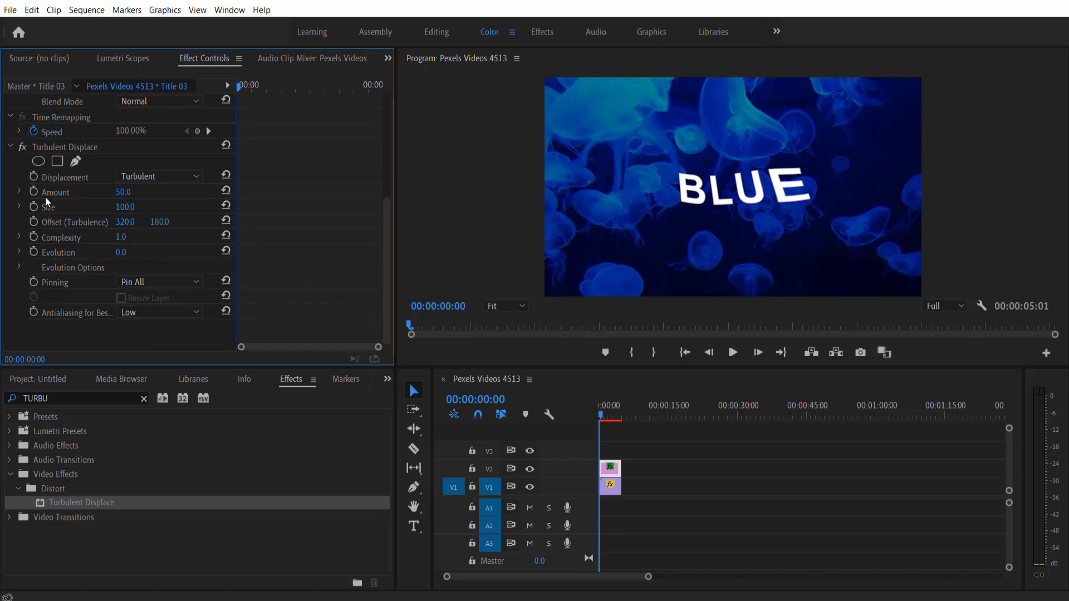
Keep Displacement on Turbulent and add start keyframes for Amount, Size and Offset (Turbulence).
{"action": "left_click", "coordinate": [159, 177]}
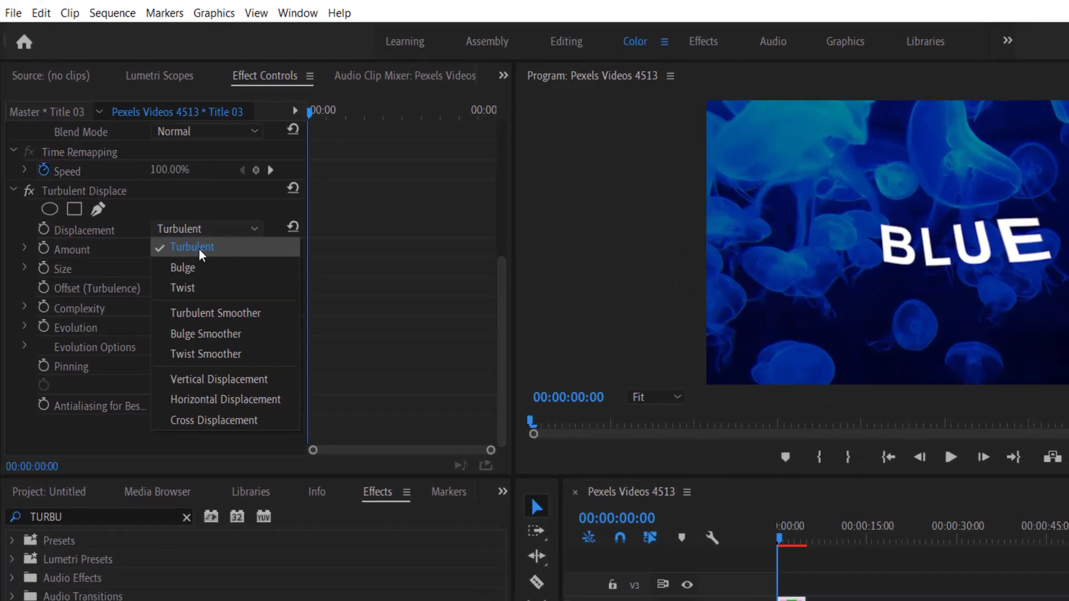
{"action": "left_click", "coordinate": [200, 251]}
{"action": "left_click", "coordinate": [44, 251]}
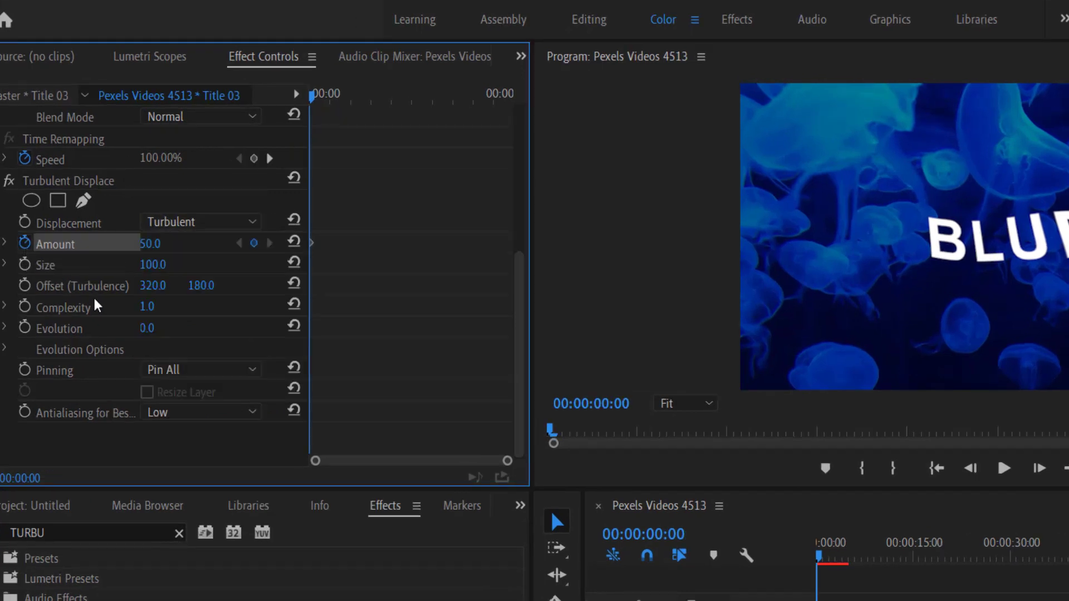
{"action": "left_click", "coordinate": [25, 265]}
{"action": "left_click", "coordinate": [23, 286]}
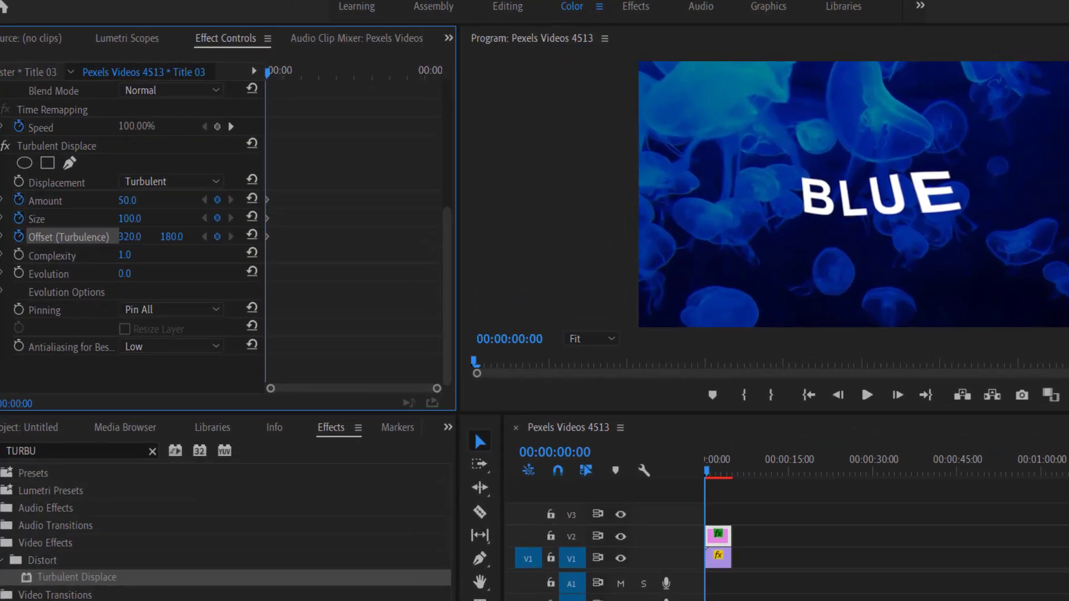
Set the Turbulent Displace Amount to 30.
{"action": "left_click", "coordinate": [192, 245]}
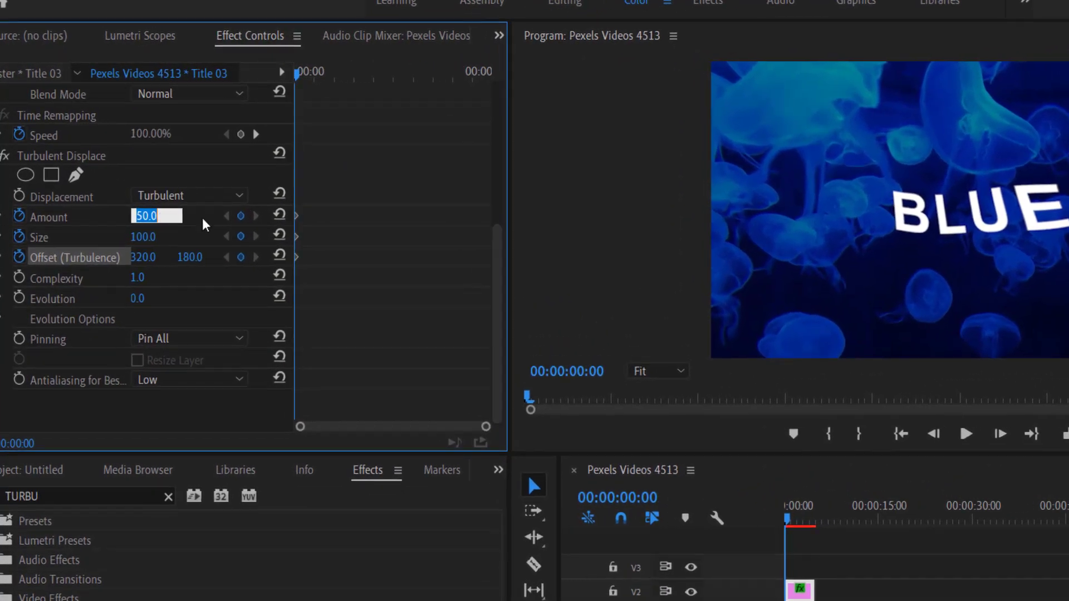
{"action": "type", "text": "36"}
{"action": "key", "text": "Return"}
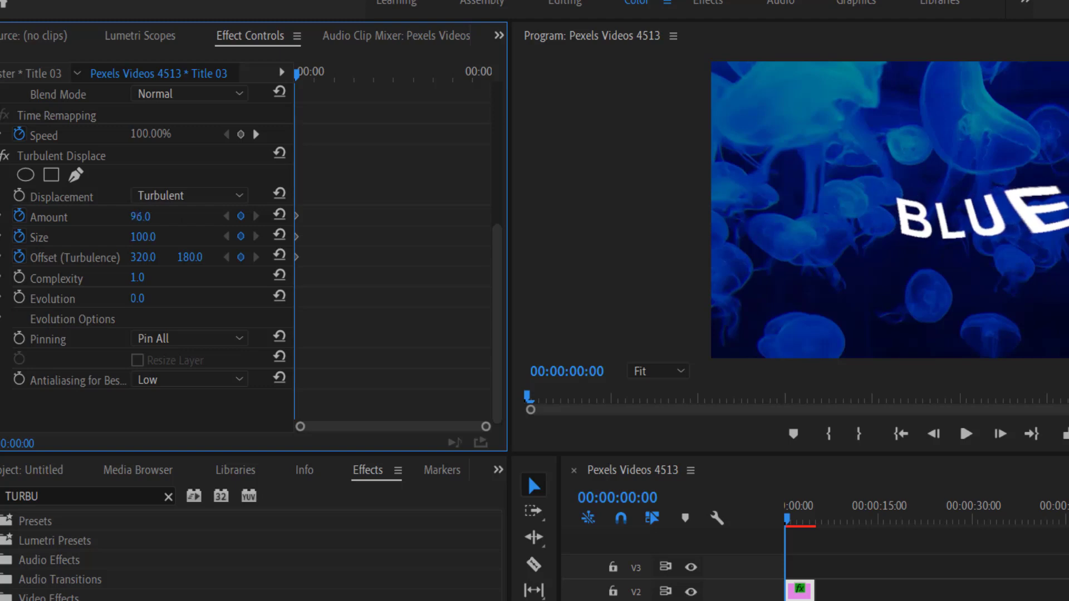
{"action": "mouse_move", "coordinate": [139, 217]}
{"action": "left_mouse_down"}
{"action": "mouse_move", "coordinate": [173, 217]}
{"action": "mouse_move", "coordinate": [140, 222]}
{"action": "left_mouse_up"}
{"action": "left_click", "coordinate": [139, 218]}
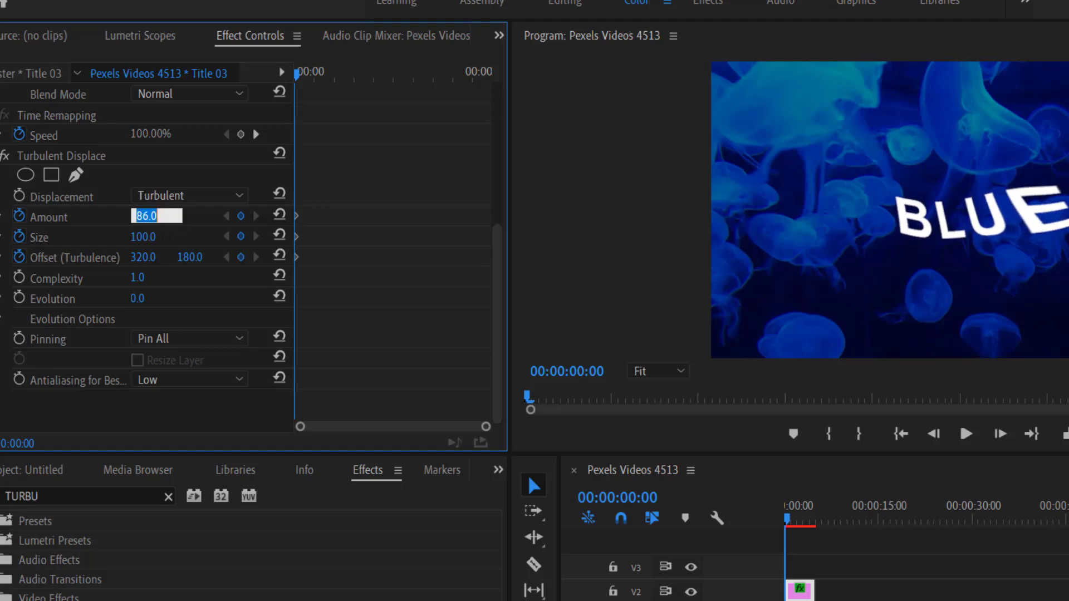
{"action": "type", "text": "30"}
{"action": "key", "text": "Return"}
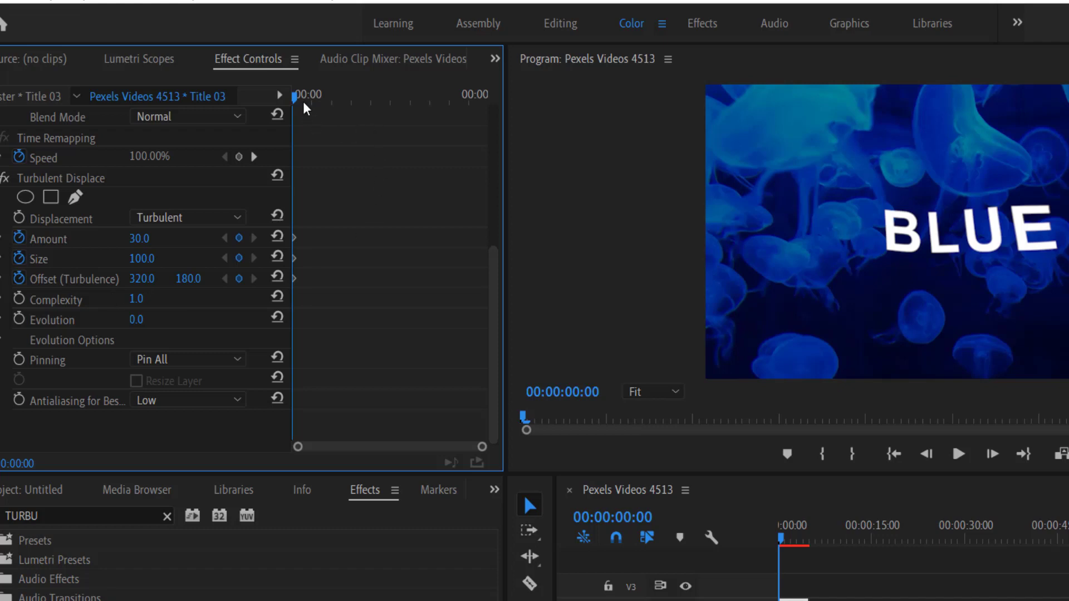
At the clip end (00:00:04:23), set Offset (Turbulence) X to 650 and begin entering Y.
{"action": "left_click_drag", "start_coordinate": [299, 101], "coordinate": [544, 148]}
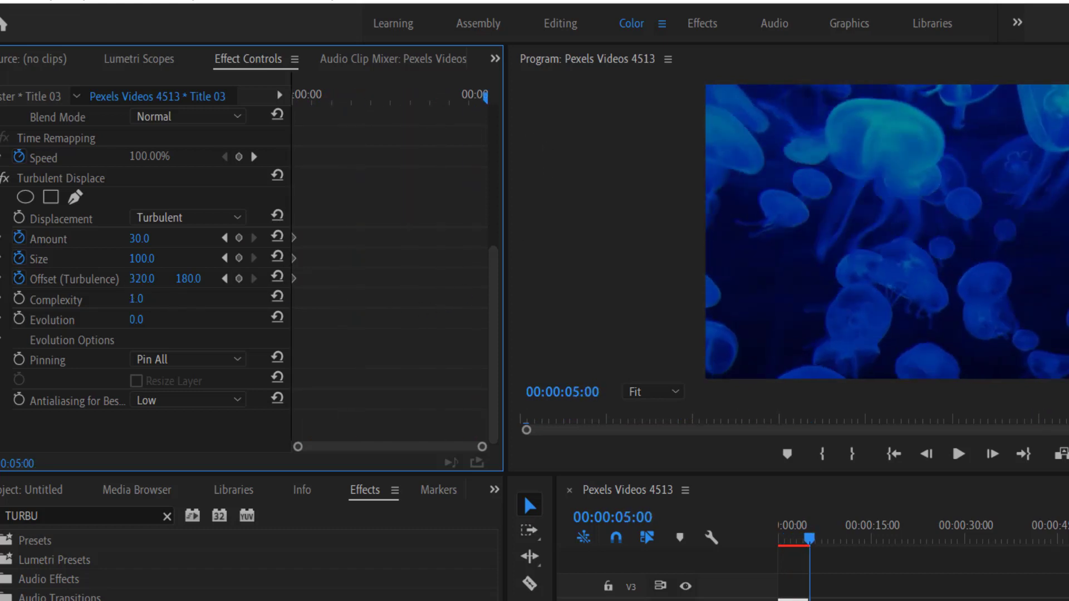
{"action": "left_click", "coordinate": [142, 278]}
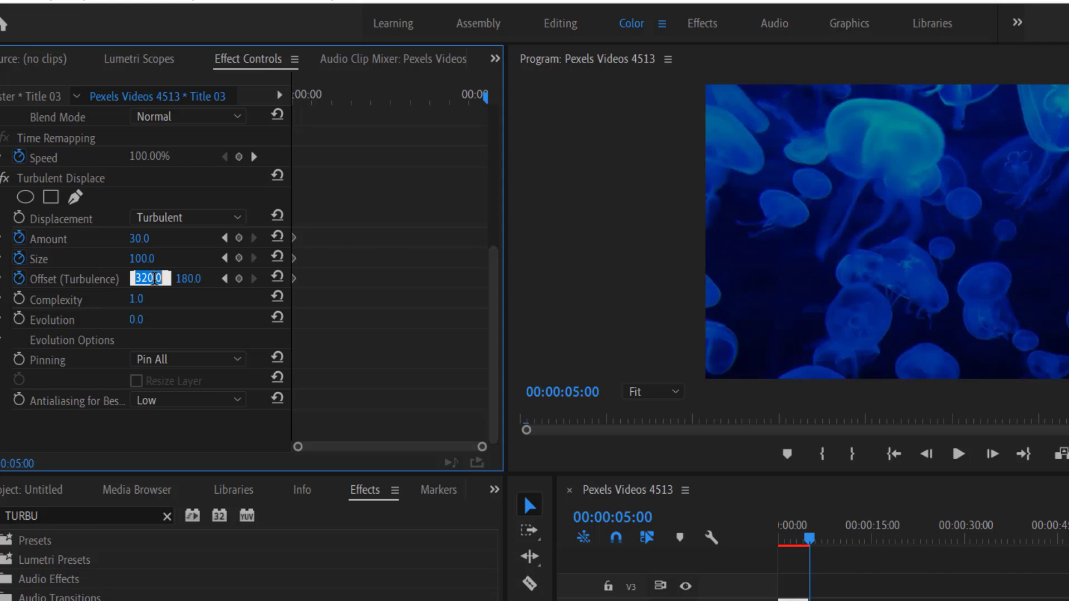
{"action": "type", "text": "600"}
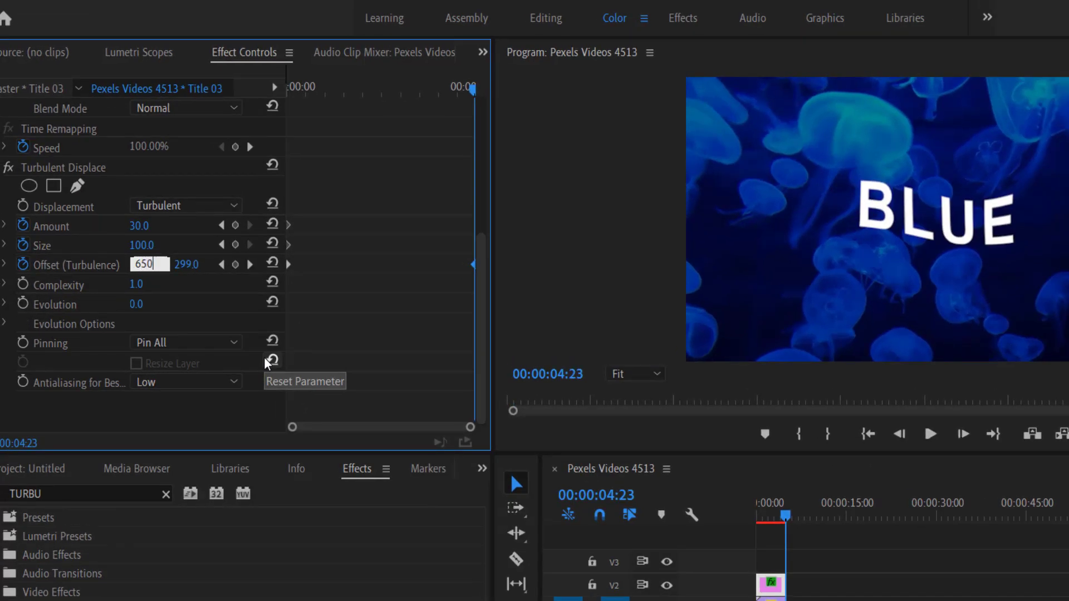
{"action": "left_click", "coordinate": [183, 265]}
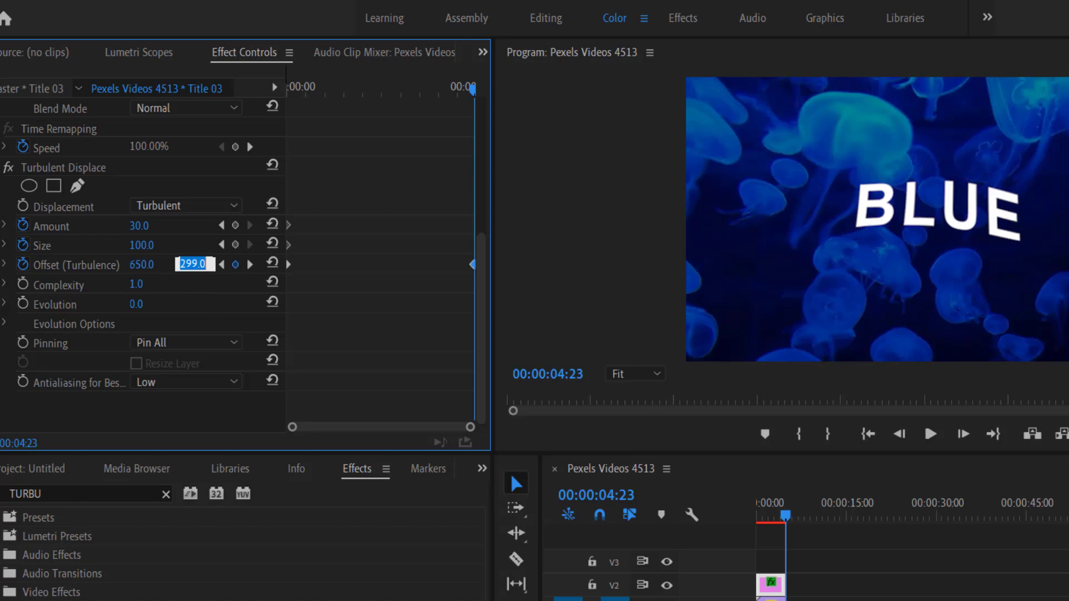
{"action": "type", "text": "450"}
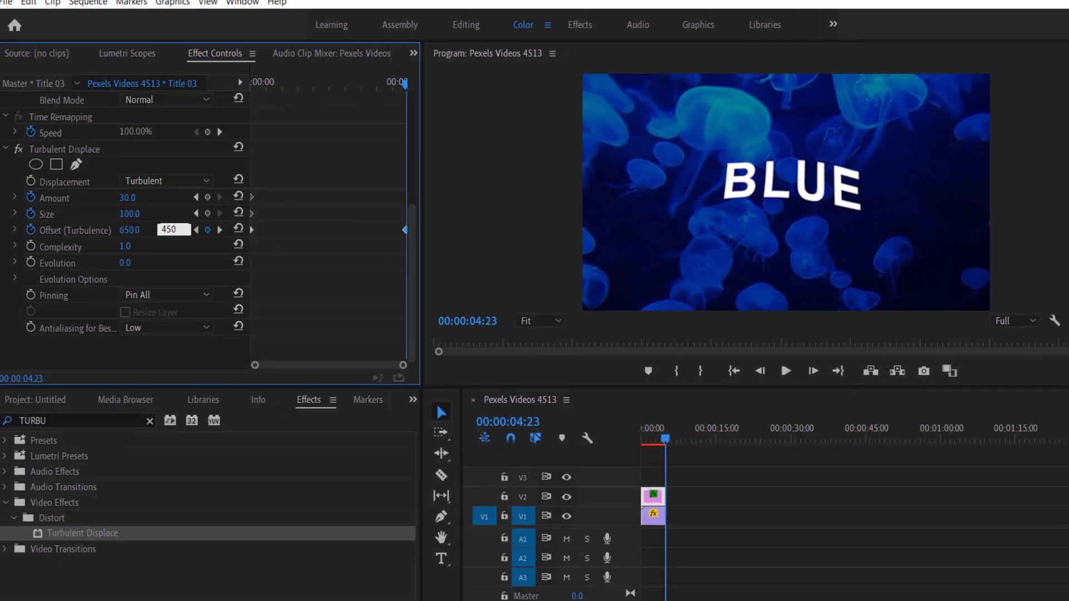
Confirm the end Offset Y of 450, play the sequence from the start, then reselect Title 03.
{"action": "left_click", "coordinate": [690, 461]}
{"action": "key", "text": "Home"}
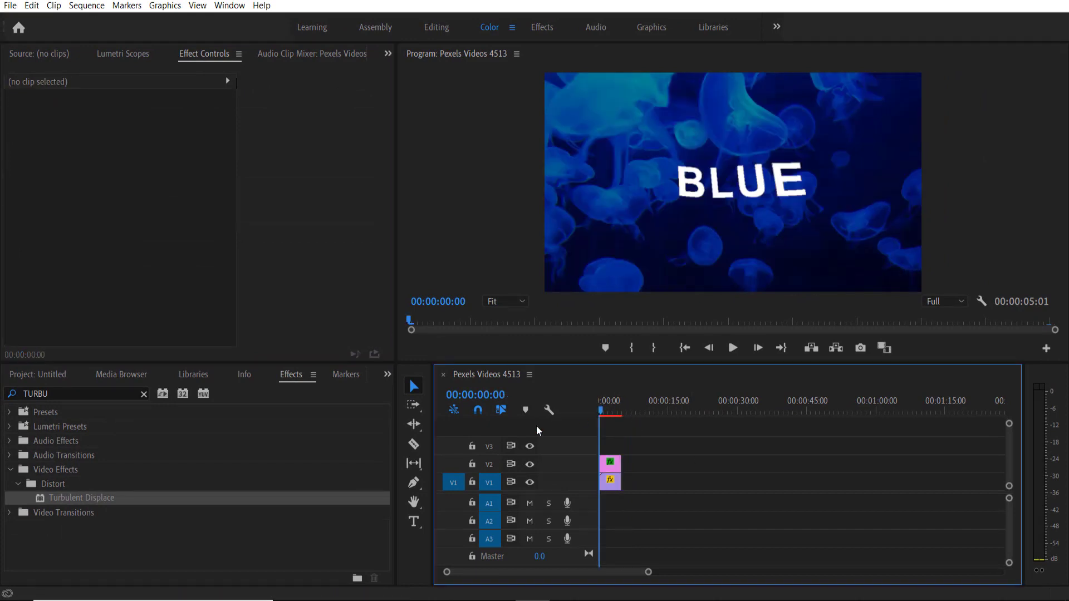
{"action": "left_click", "coordinate": [734, 349]}
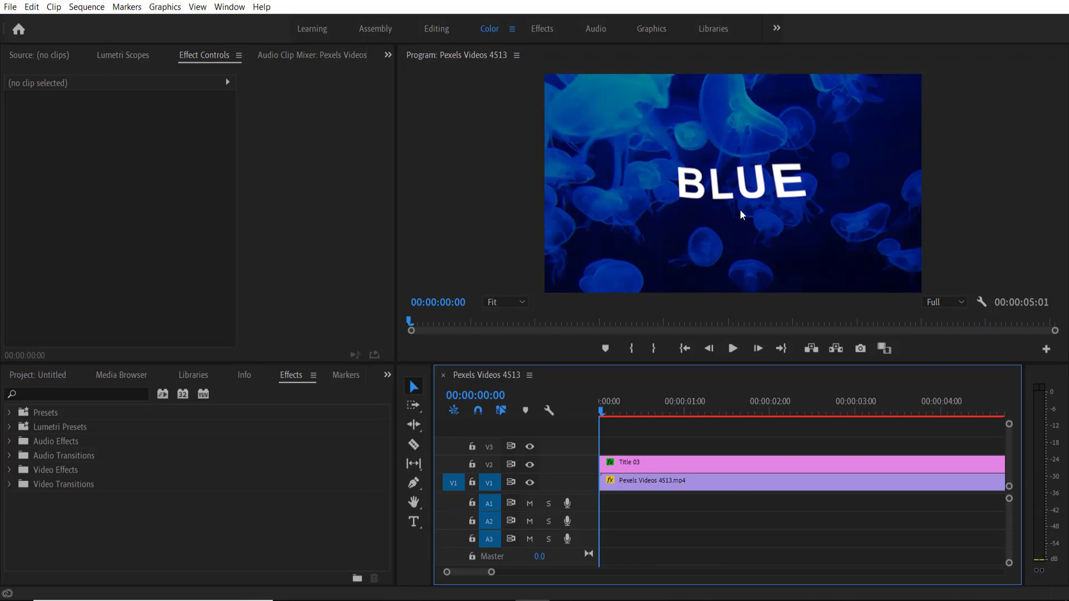
{"action": "left_click", "coordinate": [637, 464]}
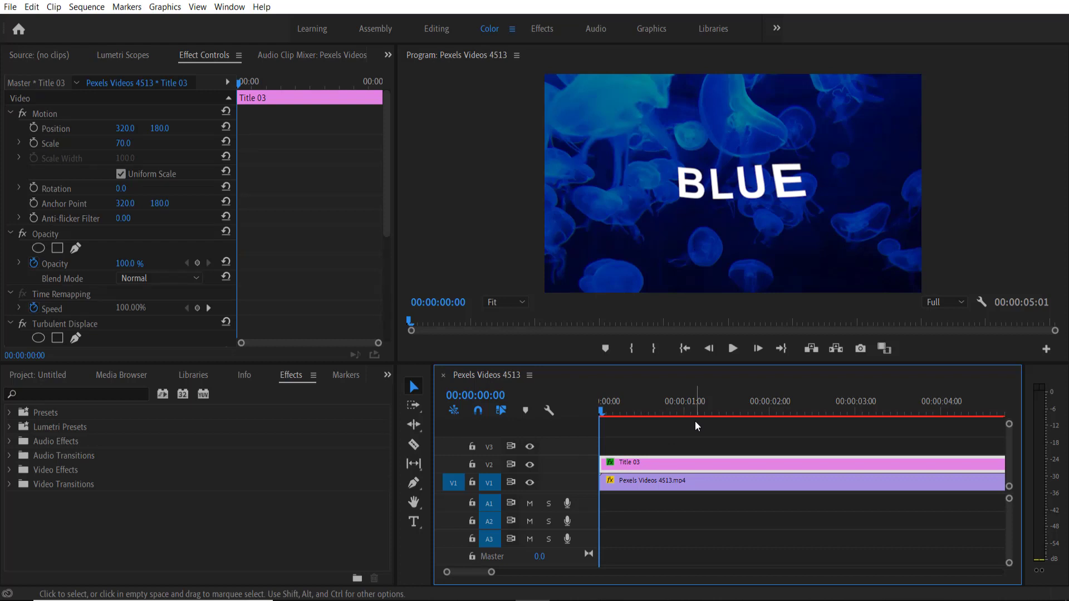
Razor-cut Title 03 at 00:00:00:10 and bring the playhead back to the start.
{"action": "key", "text": "shift+Right"}
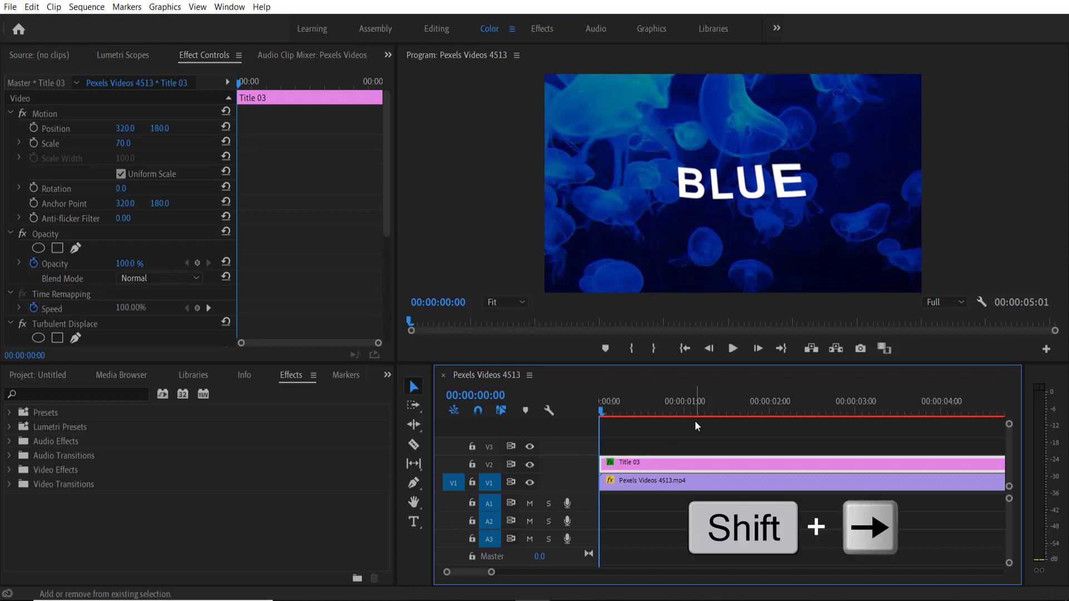
{"action": "key", "text": "shift+Right"}
{"action": "key", "text": "shift+Right"}
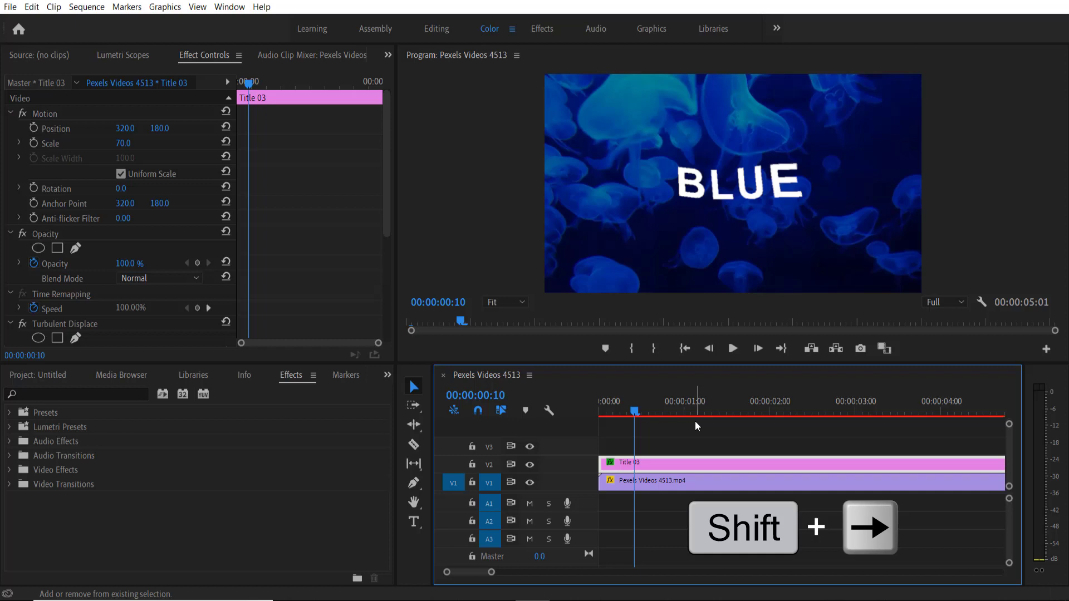
{"action": "left_click", "coordinate": [413, 445]}
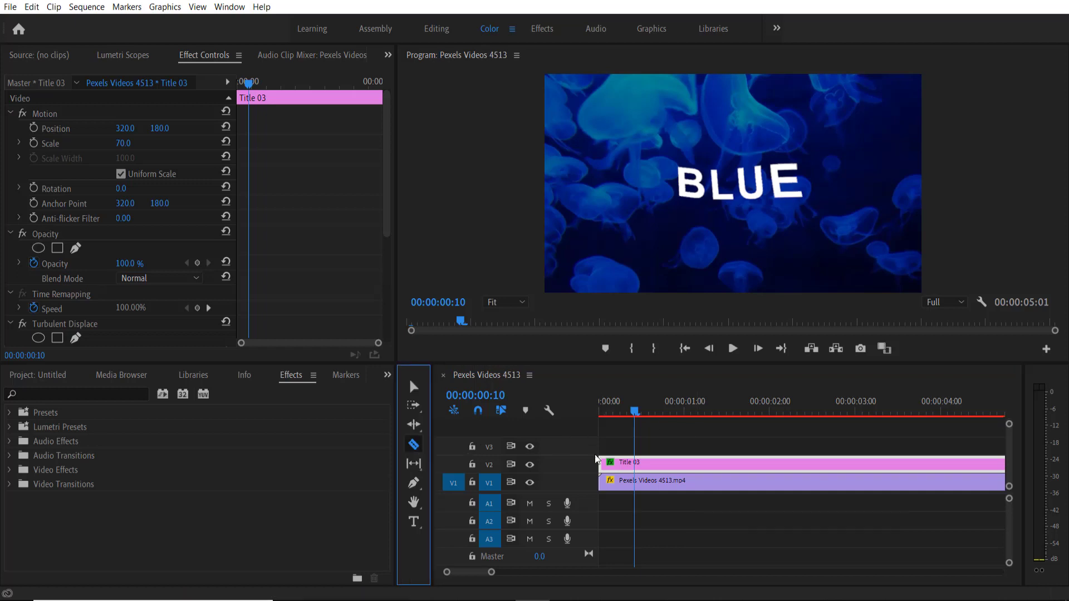
{"action": "left_click", "coordinate": [637, 464]}
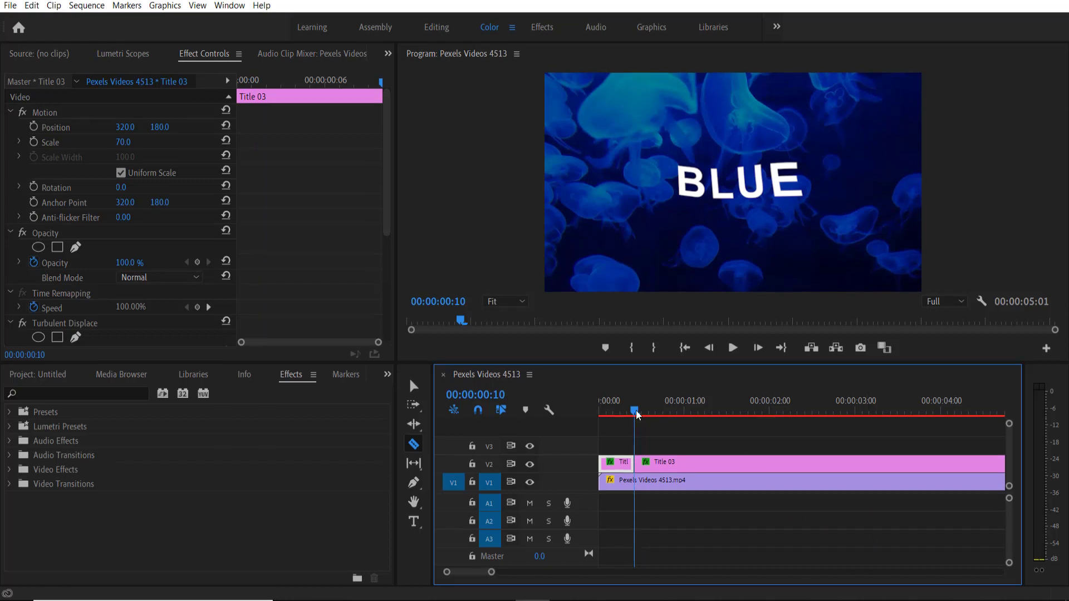
{"action": "left_click_drag", "start_coordinate": [638, 415], "coordinate": [597, 423]}
Search for 'MOS' and apply Mosaic to the short opening title piece.
{"action": "left_click", "coordinate": [85, 393]}
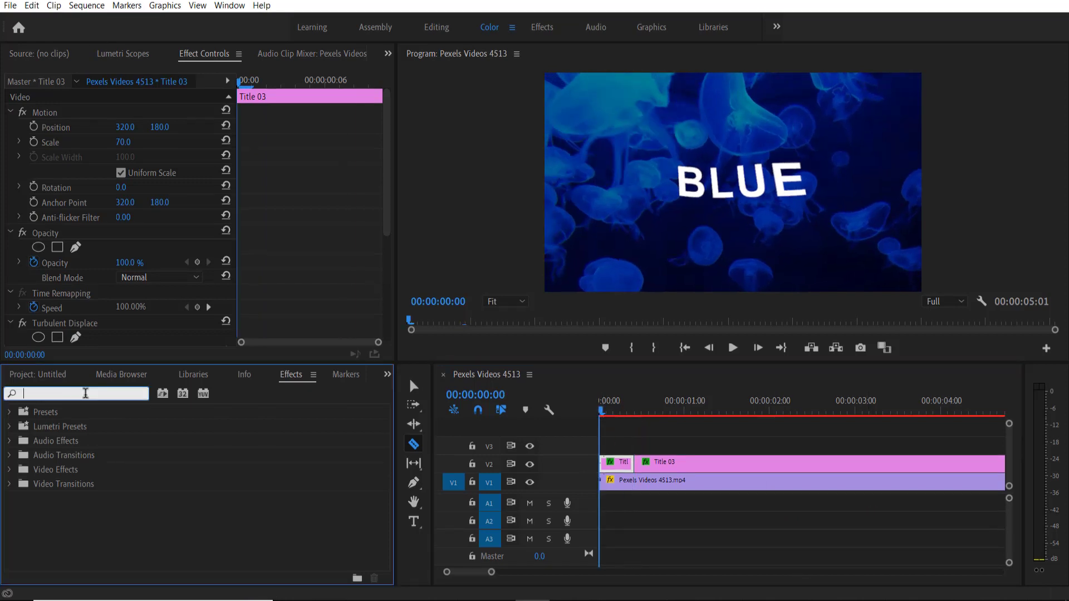
{"action": "type", "text": "MOSAI"}
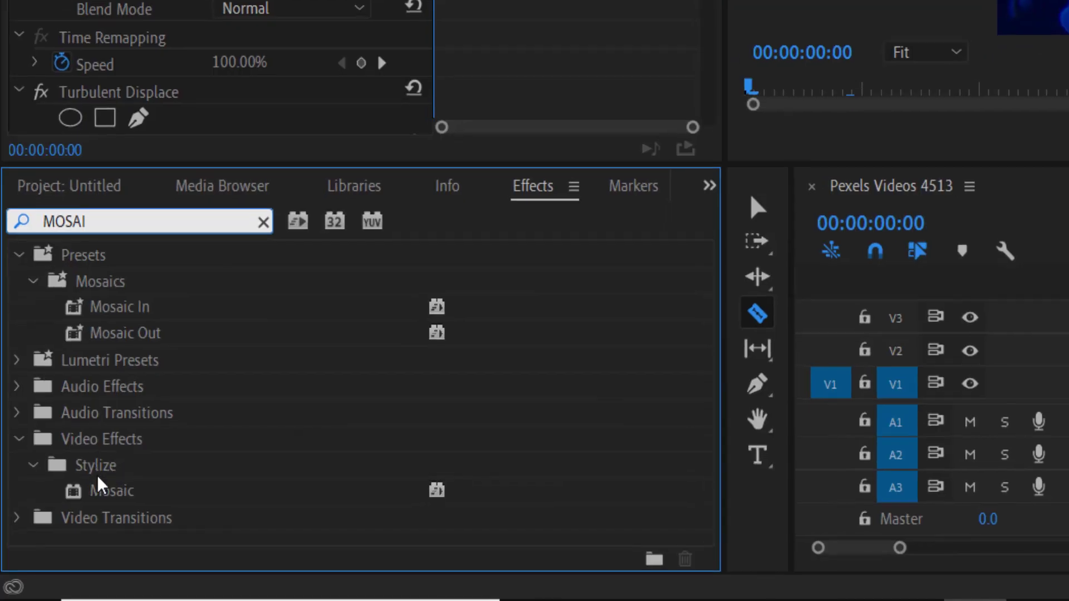
{"action": "left_click_drag", "start_coordinate": [110, 502], "coordinate": [1068, 349]}
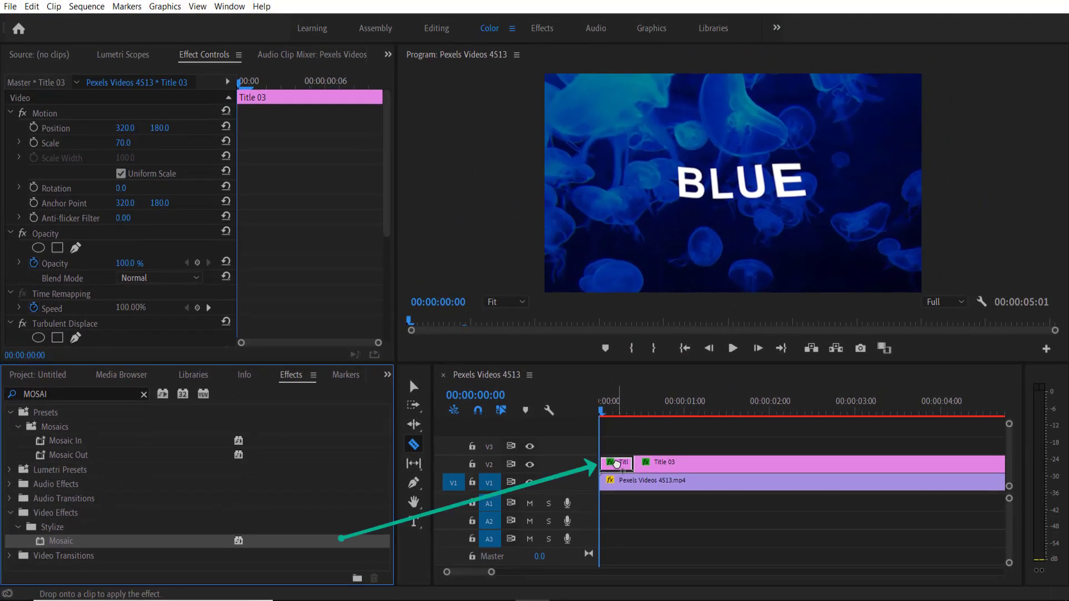
{"action": "left_click_drag", "start_coordinate": [616, 464], "coordinate": [617, 463]}
{"action": "left_click_drag", "start_coordinate": [387, 171], "coordinate": [376, 312]}
Keyframe Mosaic Horizontal and Vertical Blocks at 1 on the first frame, then move to 00:00:00:10.
{"action": "left_click", "coordinate": [33, 278]}
{"action": "left_click", "coordinate": [34, 293]}
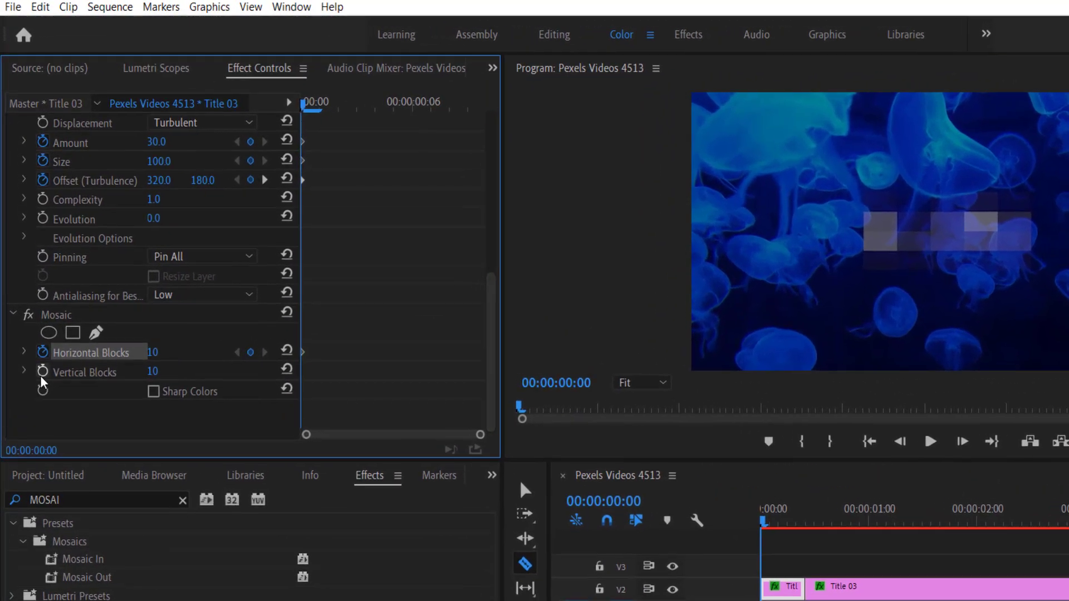
{"action": "left_click", "coordinate": [153, 354]}
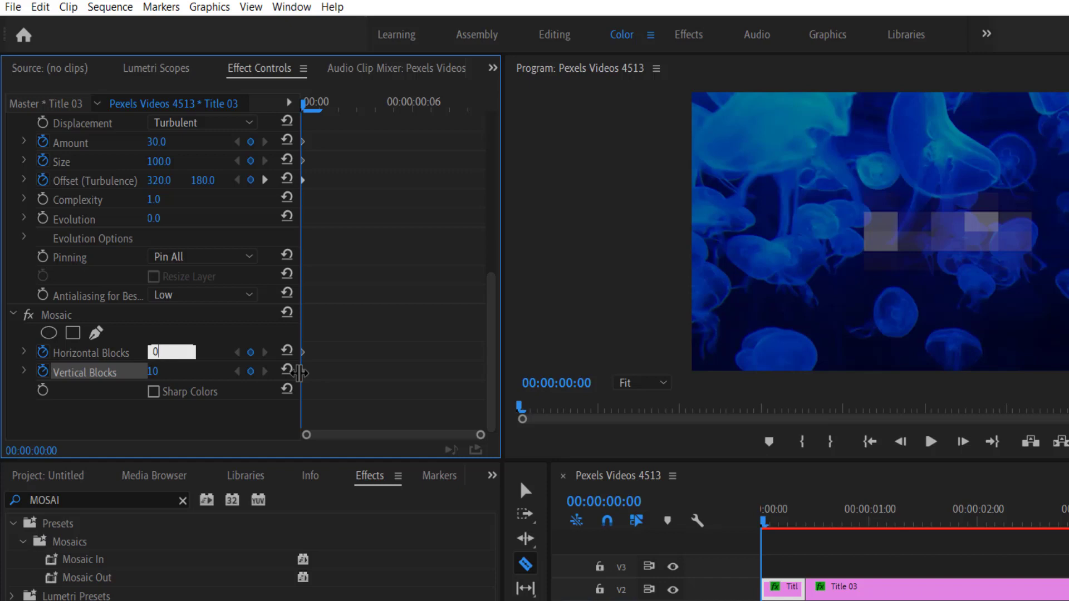
{"action": "type", "text": "0"}
{"action": "left_click", "coordinate": [159, 373]}
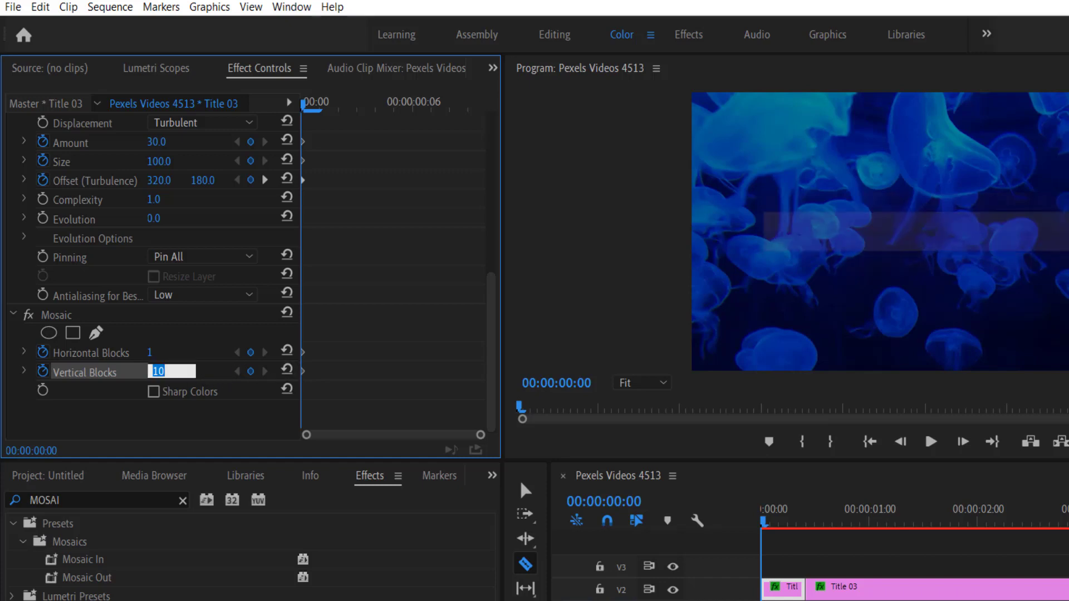
{"action": "type", "text": "0"}
{"action": "key", "text": "Return"}
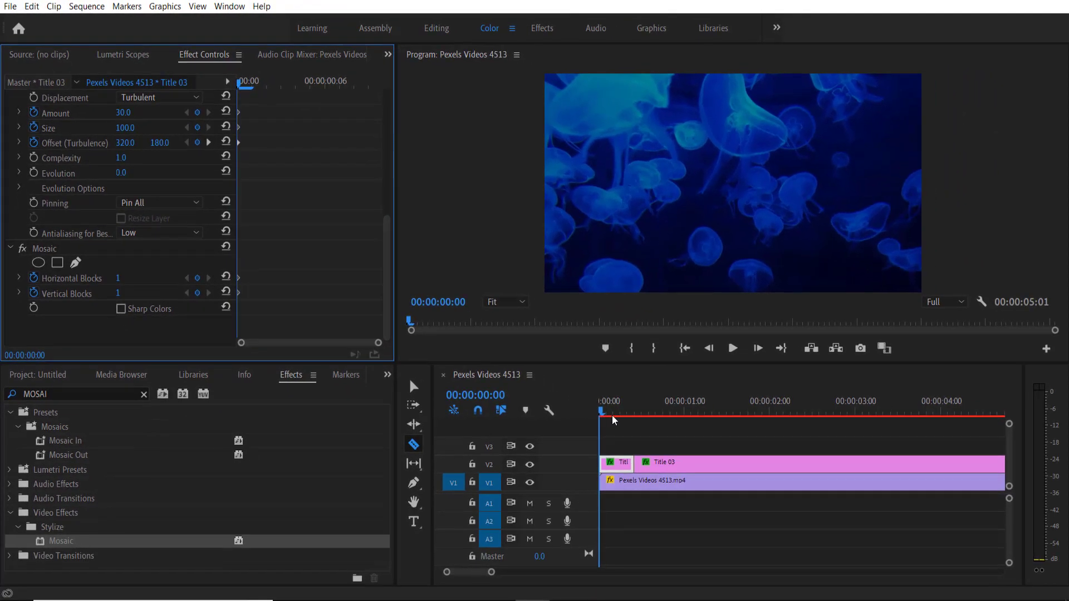
{"action": "left_click_drag", "start_coordinate": [613, 416], "coordinate": [634, 415]}
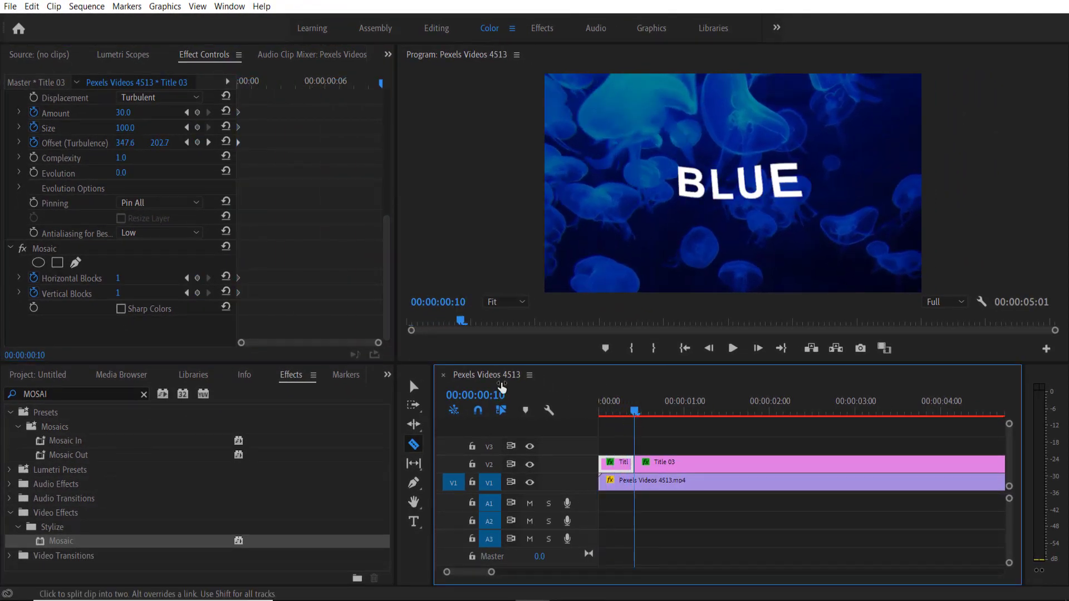
Keyframe both Mosaic block counts to 130 at ten frames, then play from the start.
{"action": "left_click", "coordinate": [122, 279]}
{"action": "type", "text": "130"}
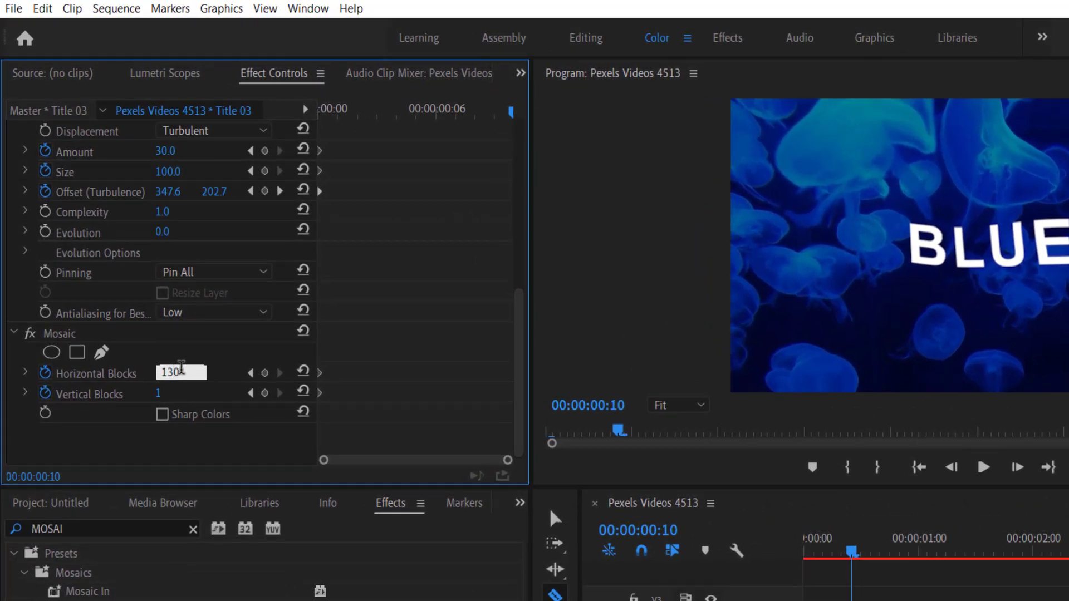
{"action": "left_click", "coordinate": [159, 394]}
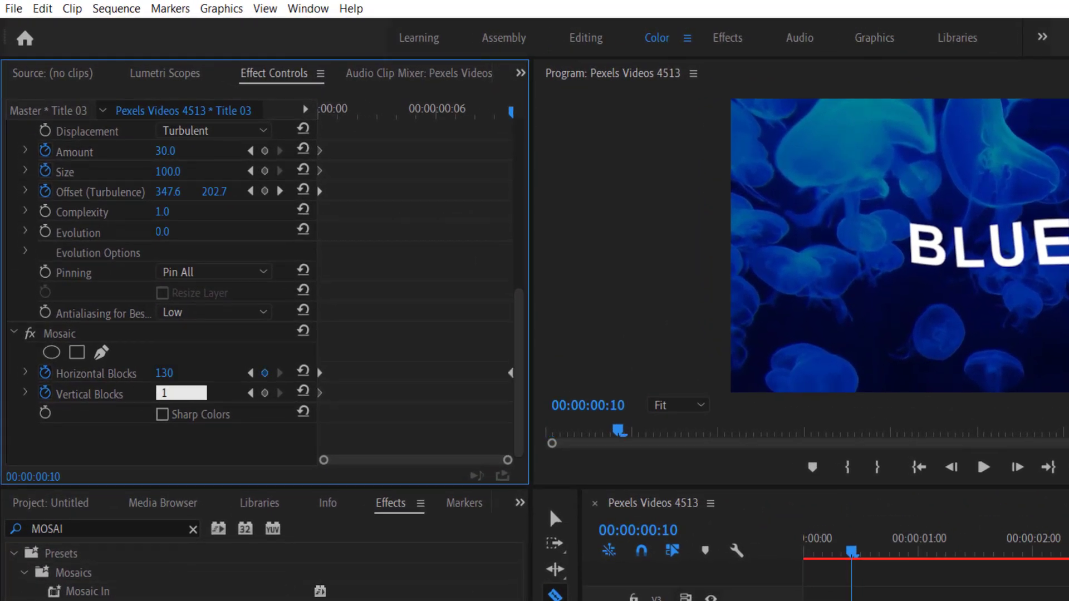
{"action": "type", "text": "130"}
{"action": "key", "text": "Return"}
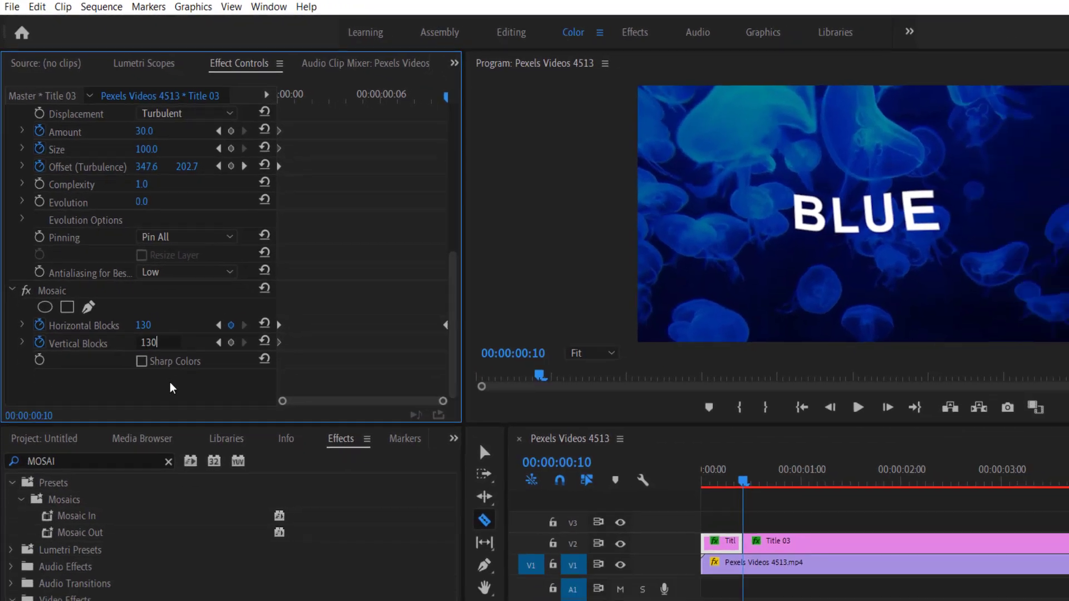
{"action": "key", "text": "Home"}
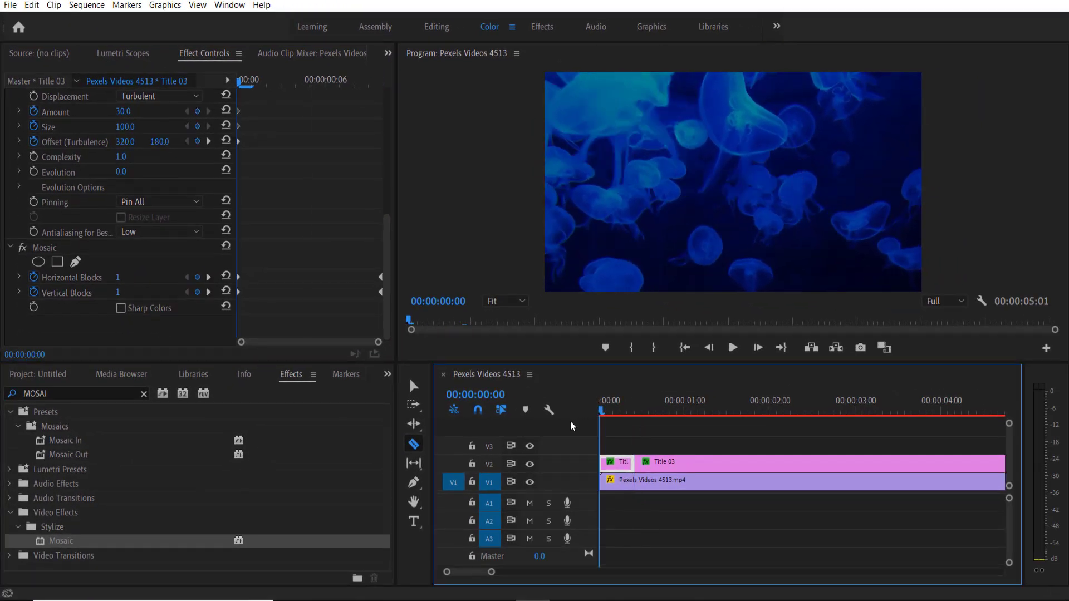
{"action": "left_click", "coordinate": [733, 347]}
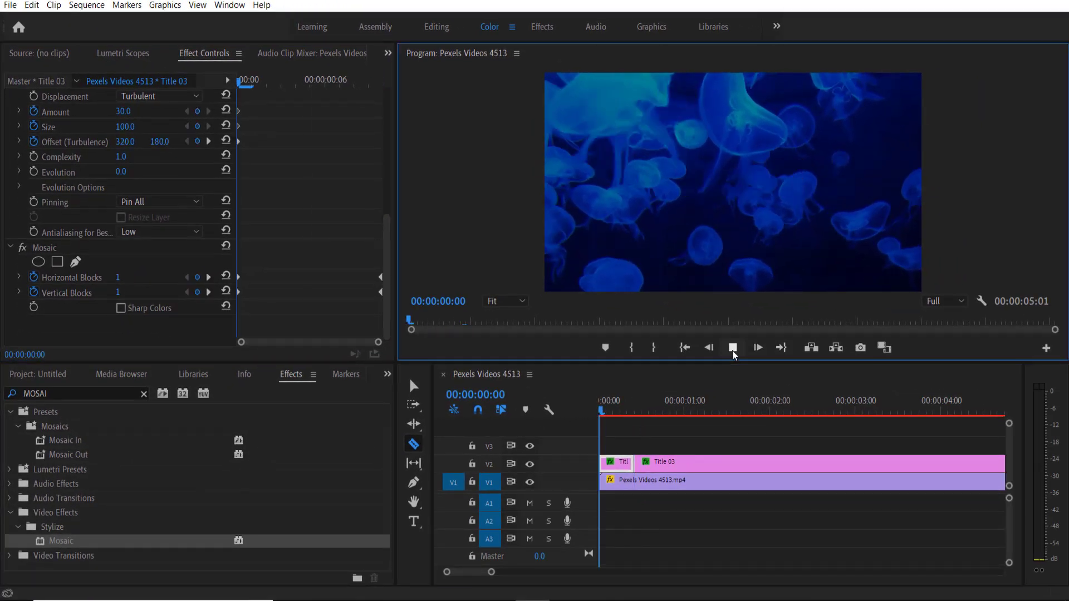
Stop playback, zoom the timeline, and extend Title 03 to 00:00:05:00.
{"action": "left_click", "coordinate": [719, 436]}
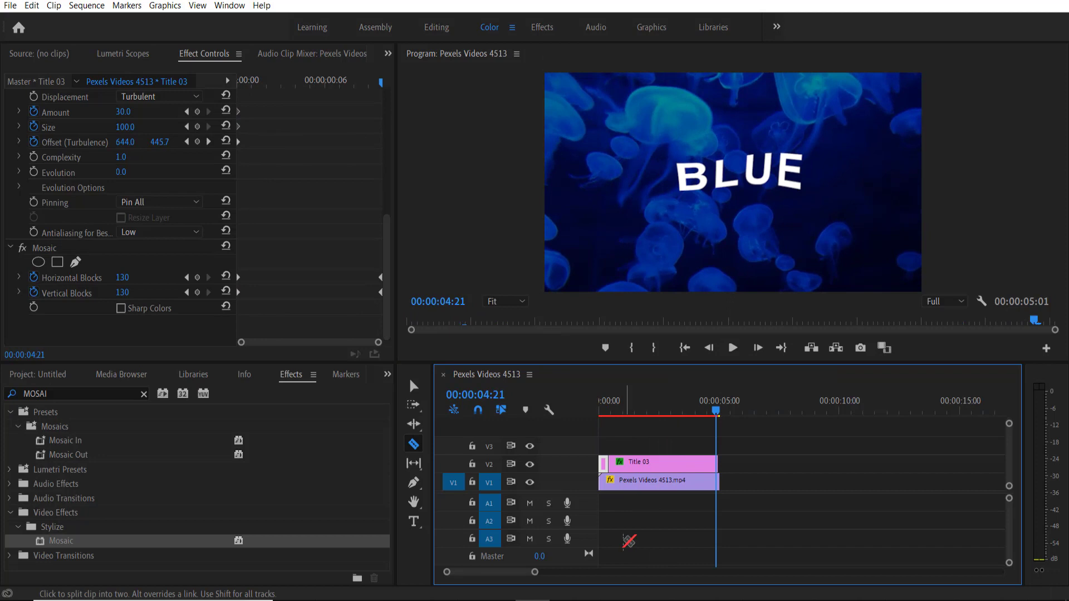
{"action": "left_click_drag", "start_coordinate": [538, 576], "coordinate": [510, 580]}
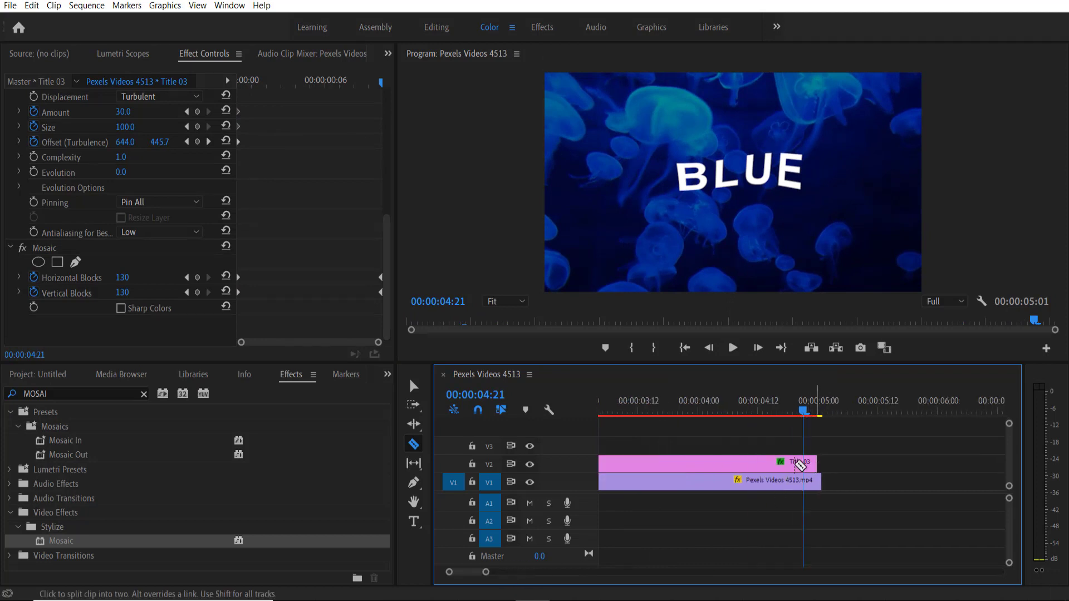
{"action": "left_click", "coordinate": [414, 386]}
{"action": "left_click_drag", "start_coordinate": [809, 462], "coordinate": [820, 462]}
Split the Title 03 clip at 00:00:04:15 with the Razor tool.
{"action": "left_click", "coordinate": [821, 406]}
{"action": "left_click_drag", "start_coordinate": [821, 405], "coordinate": [824, 409]}
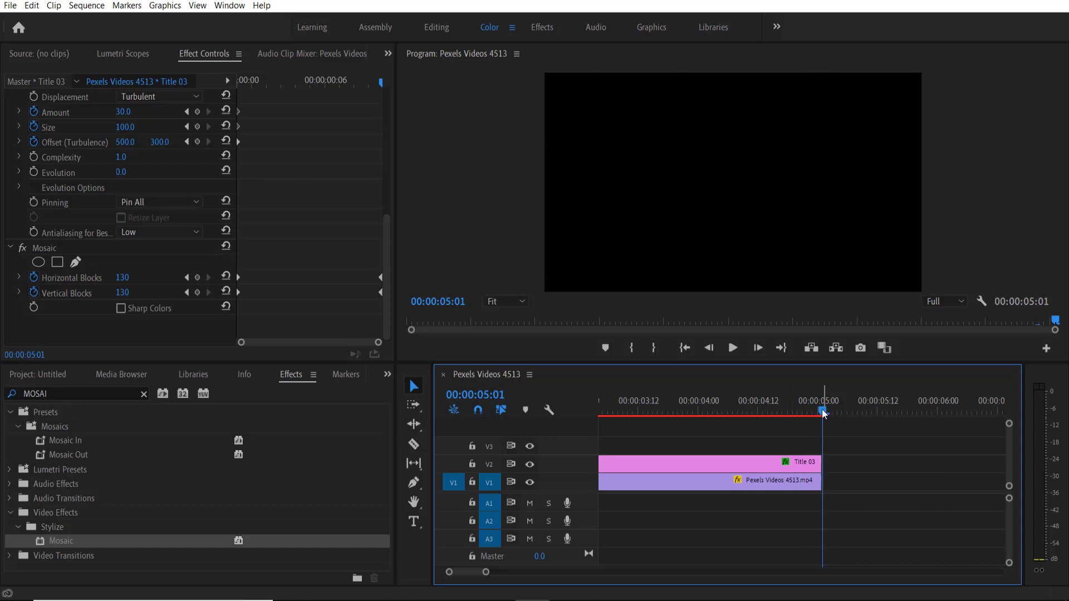
{"action": "key", "text": "shift+Left"}
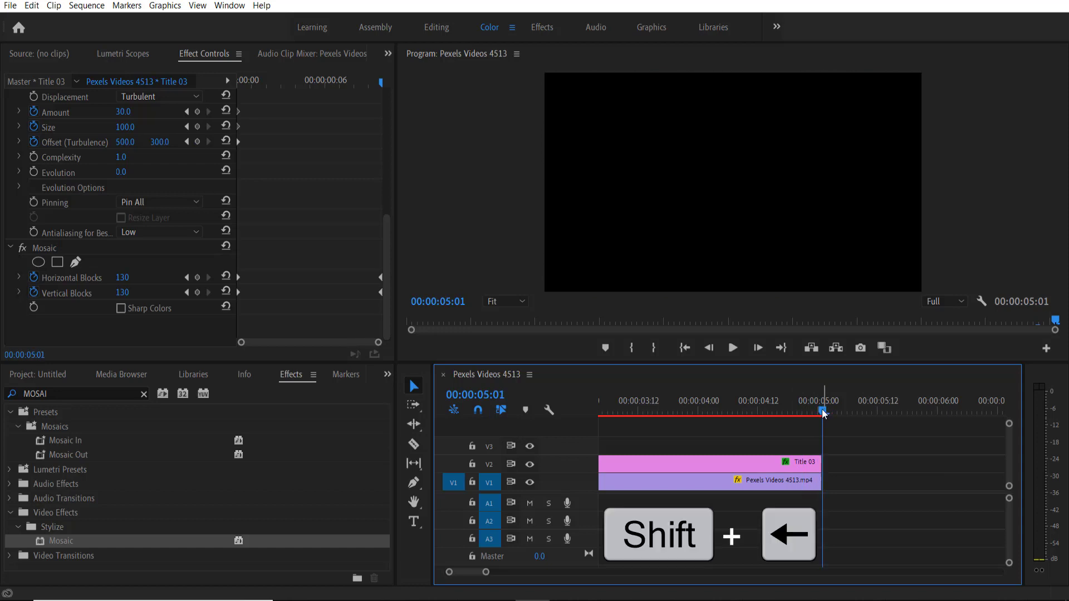
{"action": "key", "text": "shift+Left"}
{"action": "key", "text": "shift+Left"}
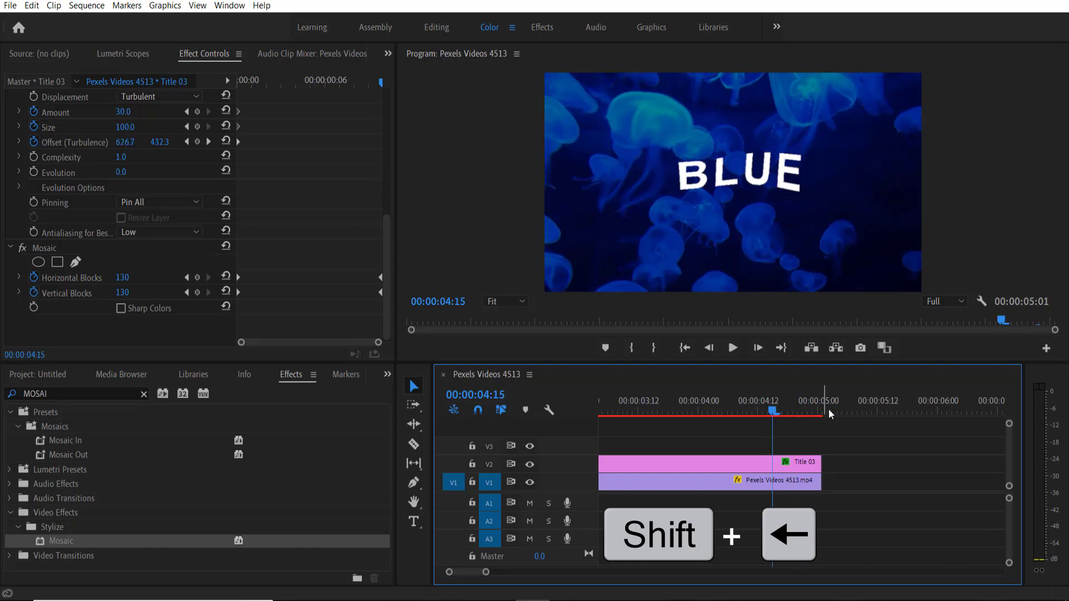
{"action": "left_click", "coordinate": [414, 444]}
{"action": "left_click", "coordinate": [773, 464]}
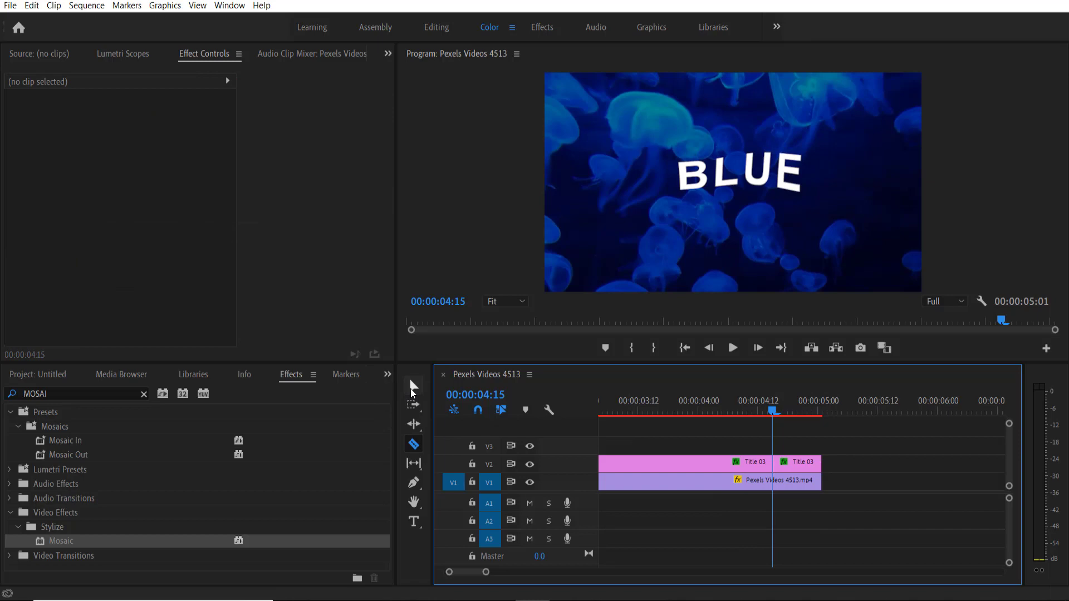
Apply Mosaic to the closing Title 03 piece with 130 horizontal and vertical blocks.
{"action": "left_click", "coordinate": [414, 386]}
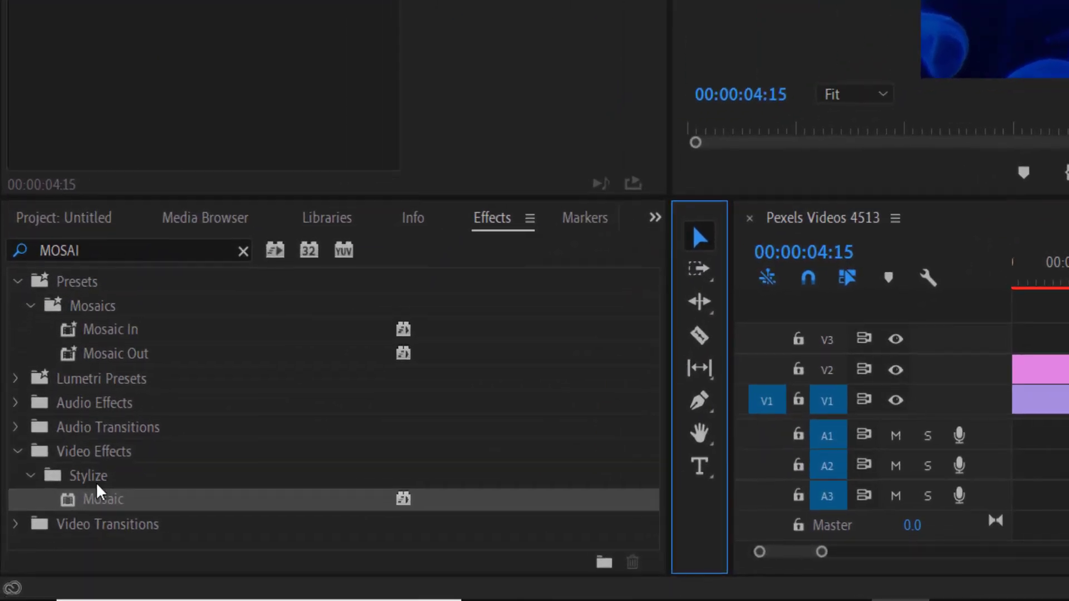
{"action": "left_click_drag", "start_coordinate": [78, 523], "coordinate": [1068, 475]}
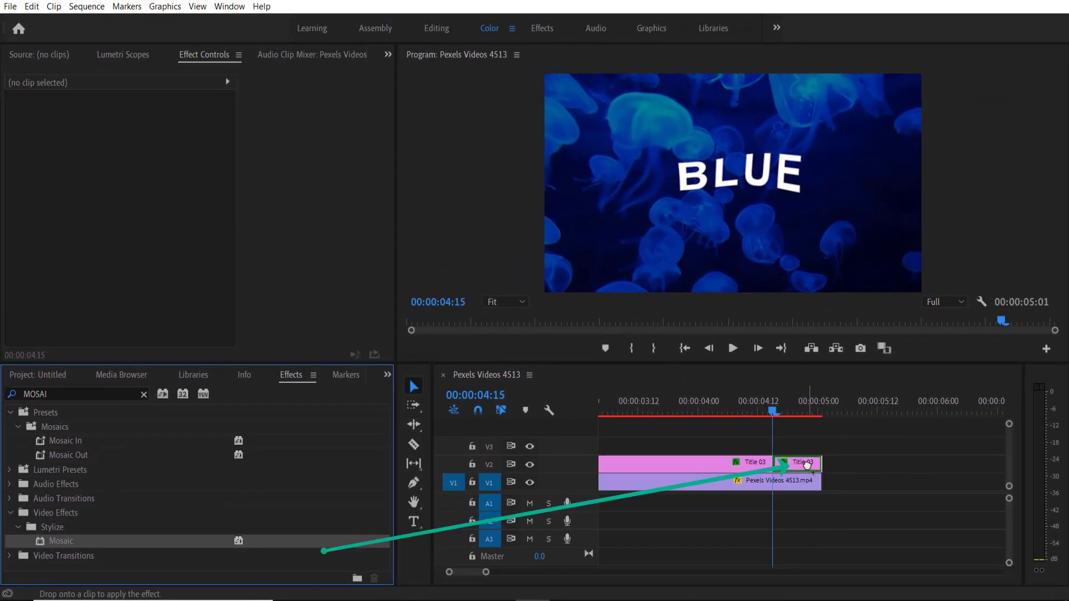
{"action": "left_click_drag", "start_coordinate": [807, 466], "coordinate": [808, 465]}
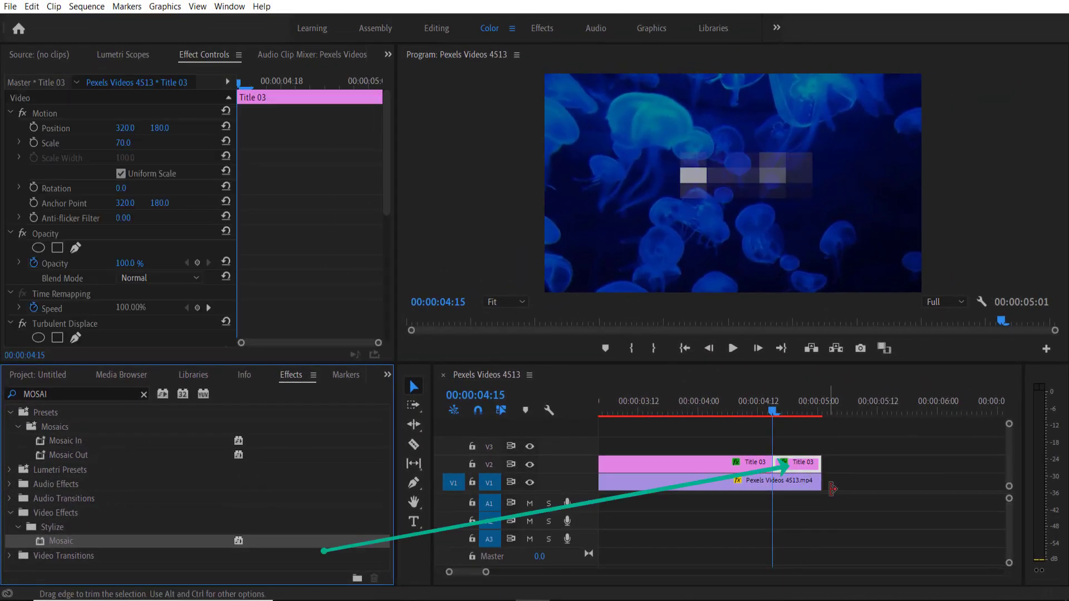
{"action": "left_click_drag", "start_coordinate": [388, 182], "coordinate": [390, 348]}
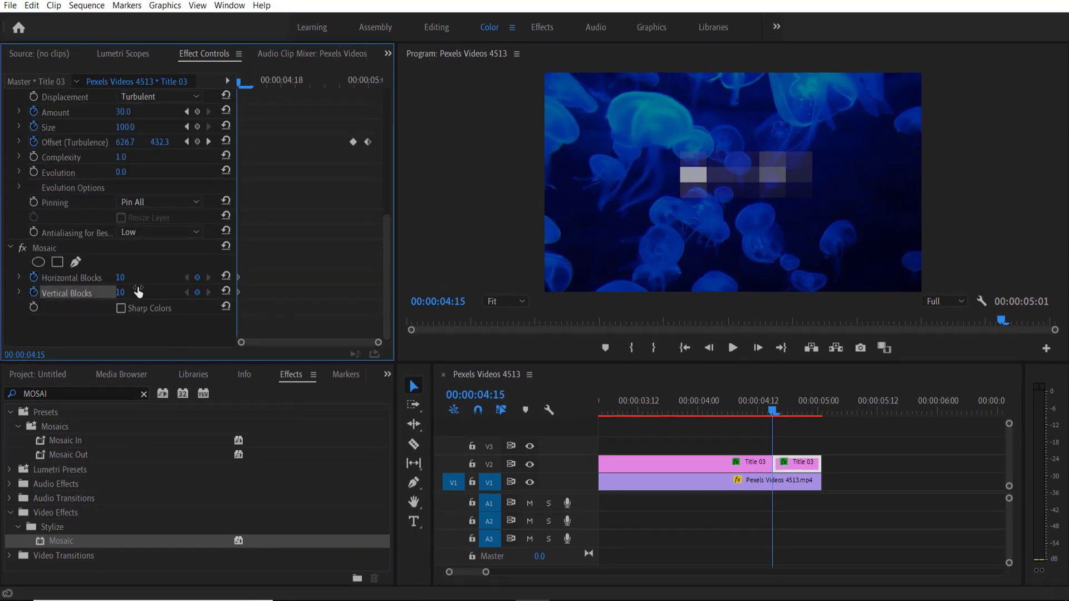
{"action": "key", "text": "Tab"}
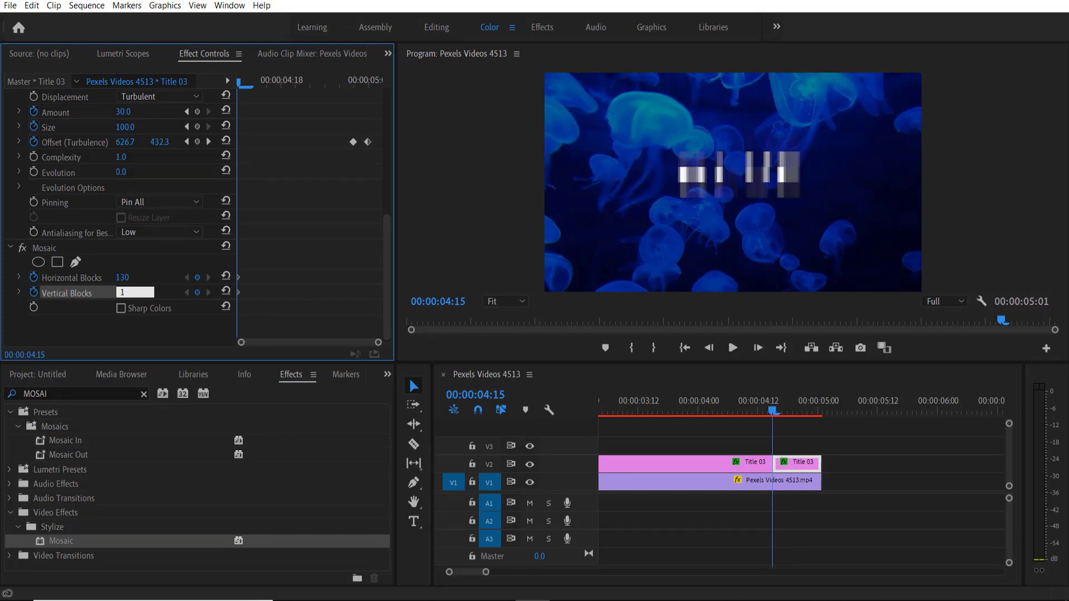
{"action": "key", "text": "Return"}
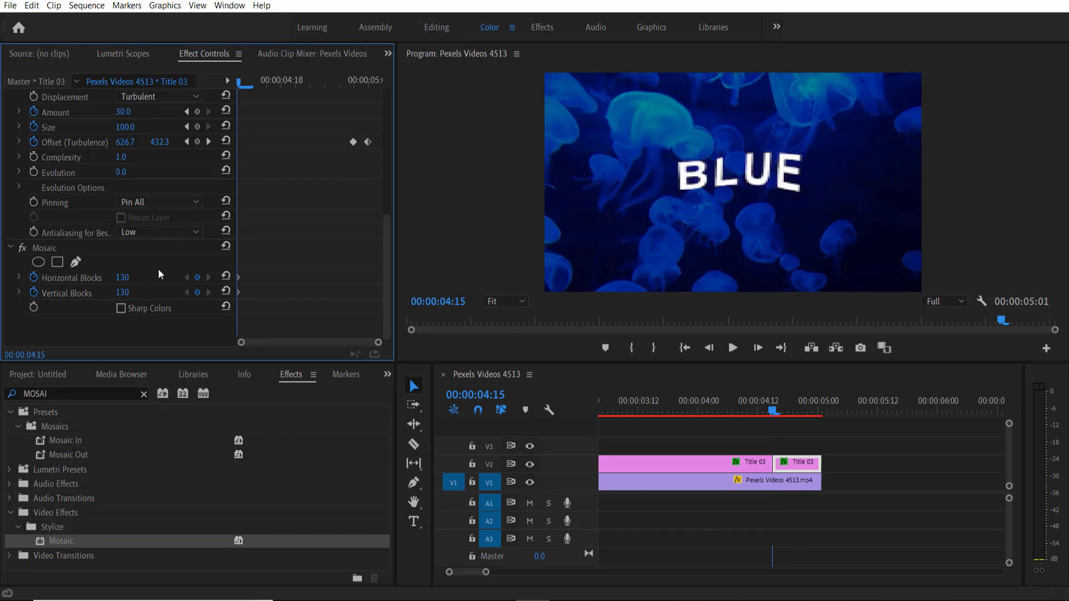
{"action": "left_click_drag", "start_coordinate": [764, 417], "coordinate": [823, 412]}
Set both Mosaic block counts to 1 at 00:00:05:01 and preview the pixelate-out.
{"action": "left_click", "coordinate": [119, 281]}
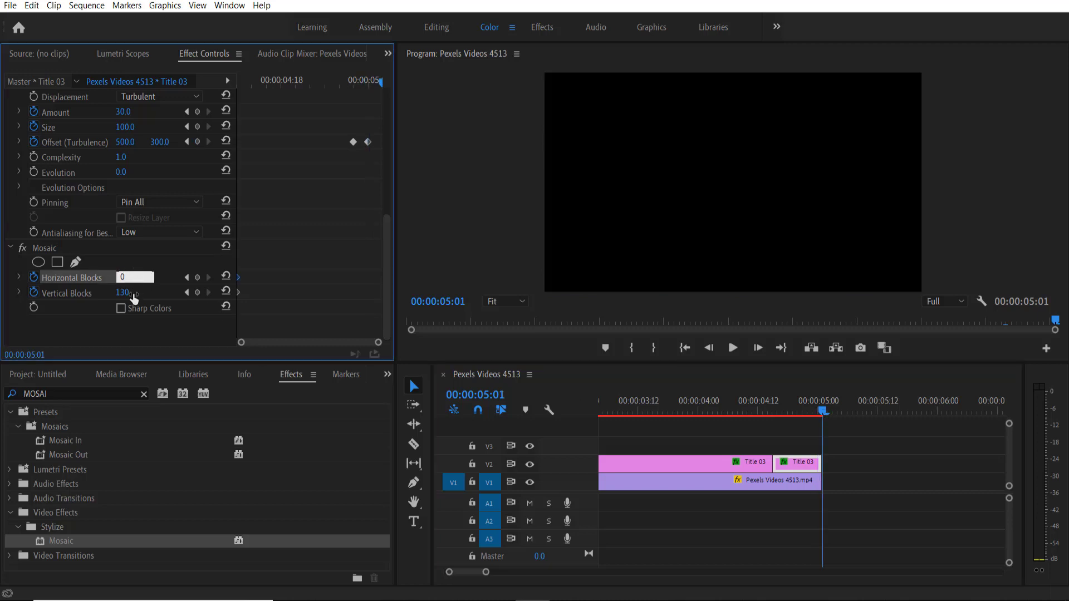
{"action": "right_click", "coordinate": [134, 291]}
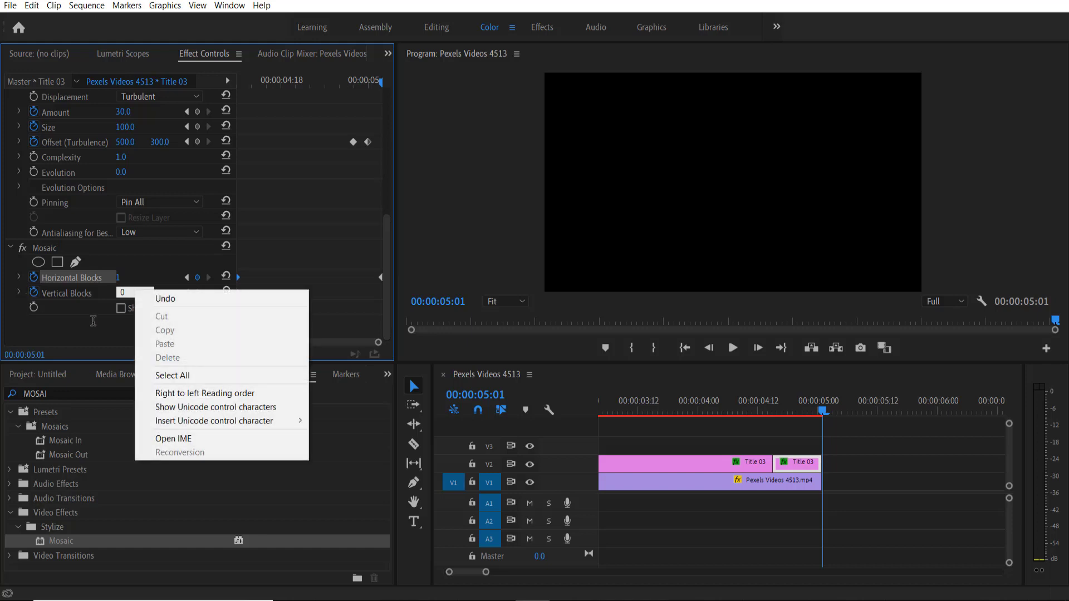
{"action": "left_click", "coordinate": [93, 333]}
{"action": "left_click_drag", "start_coordinate": [811, 412], "coordinate": [746, 412]}
{"action": "left_click", "coordinate": [733, 348]}
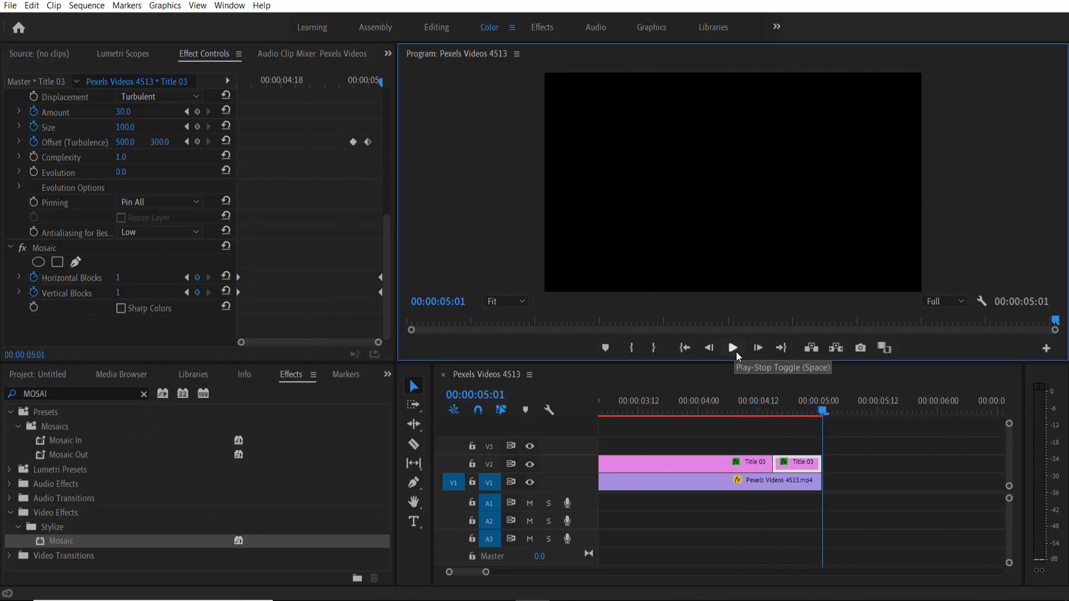
Maximize the Program Monitor to full workspace while the sequence plays.
{"action": "key", "text": "shift+grave"}
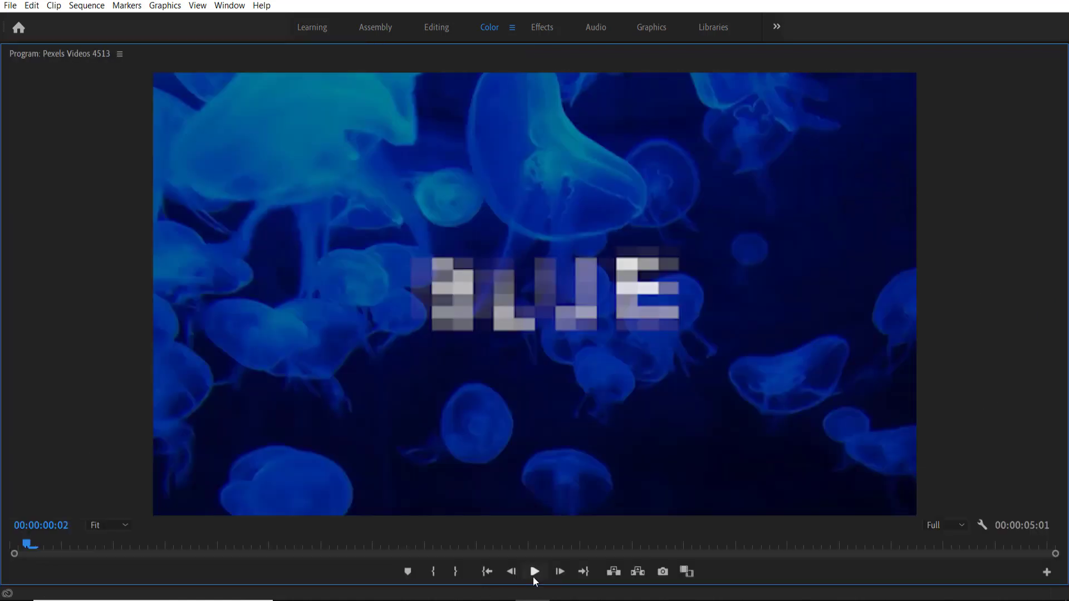